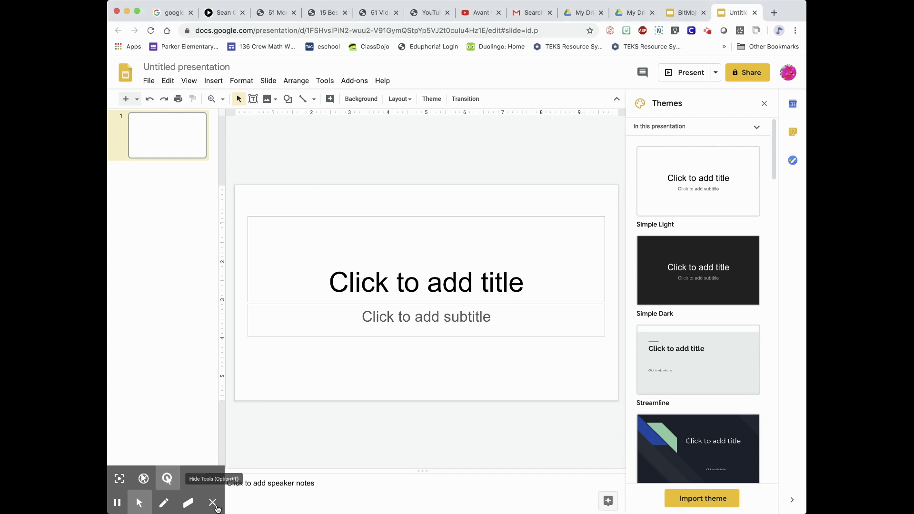
- Change the page setup to a custom 8.5 × 11 inch portrait page
click(212, 502)
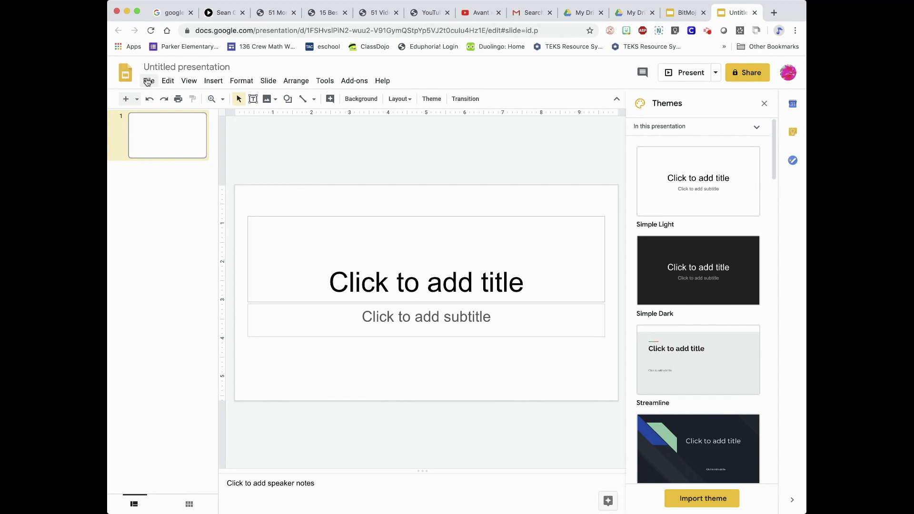
click(148, 80)
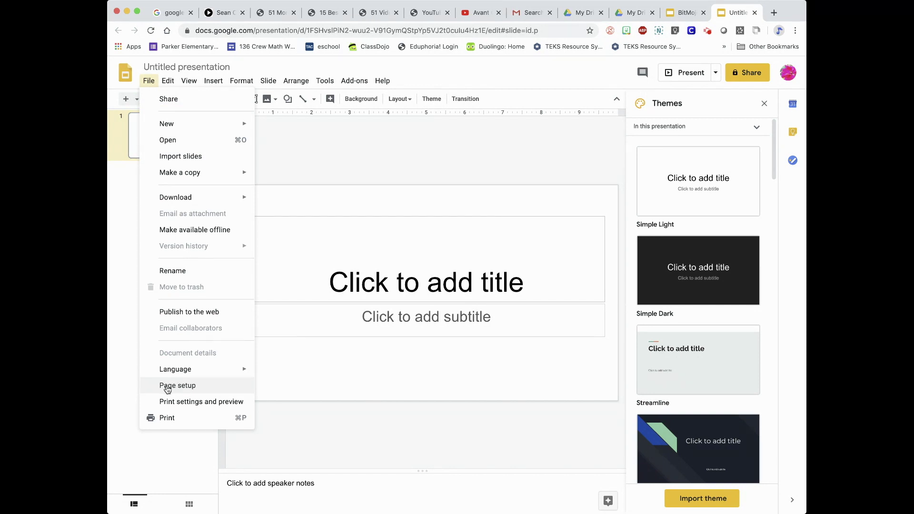
click(189, 389)
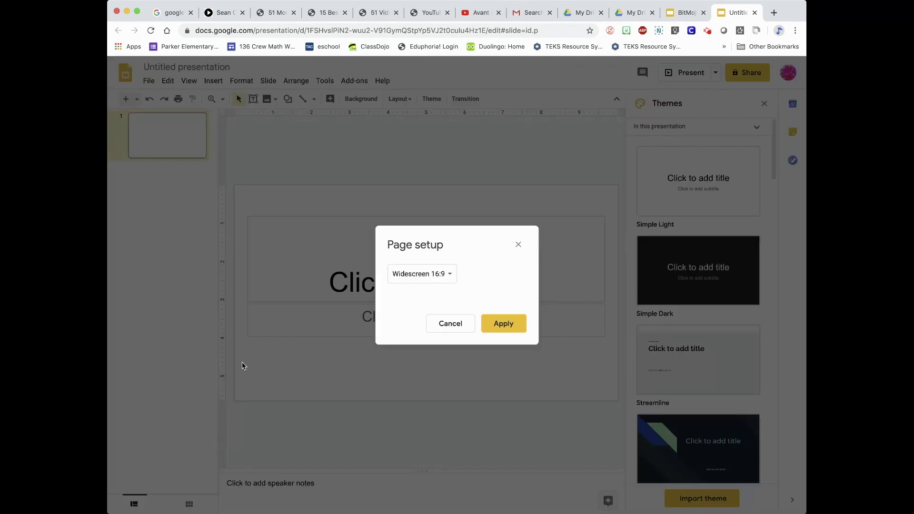
click(420, 276)
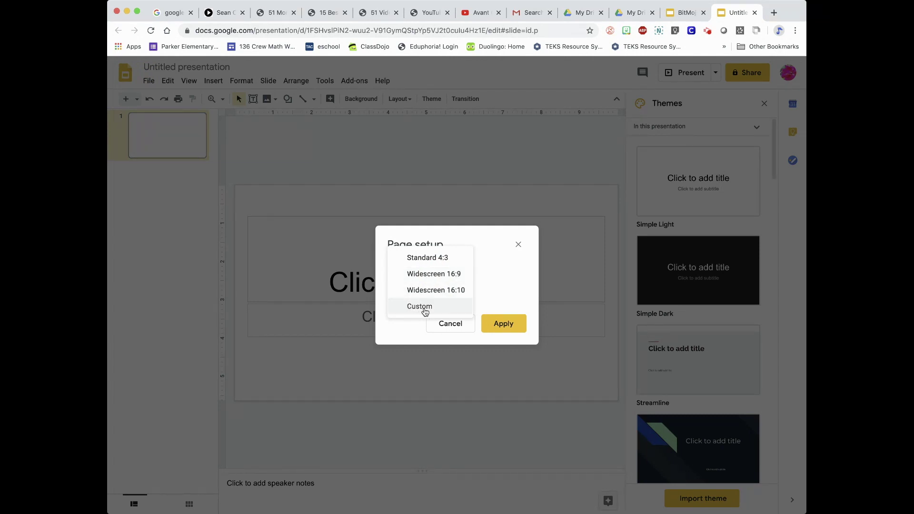
click(427, 309)
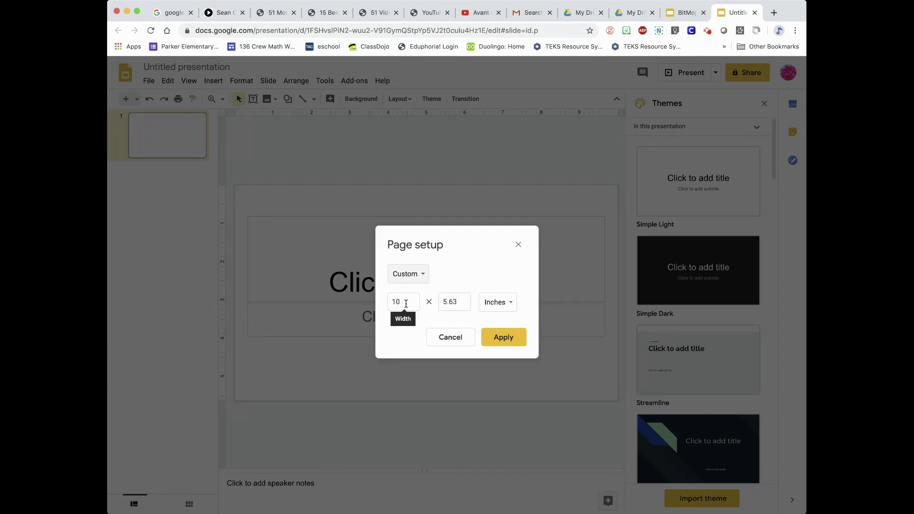
click(406, 303)
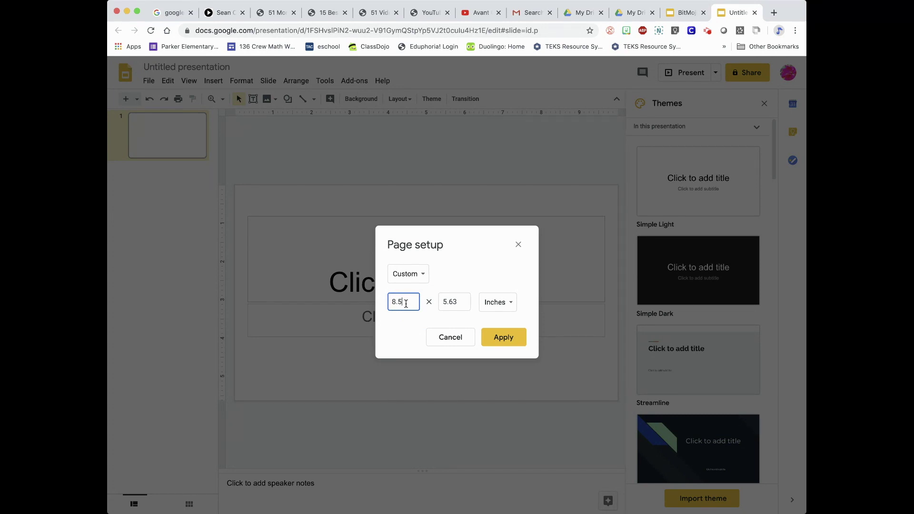
text(8.5)
drag(459, 304, 437, 307)
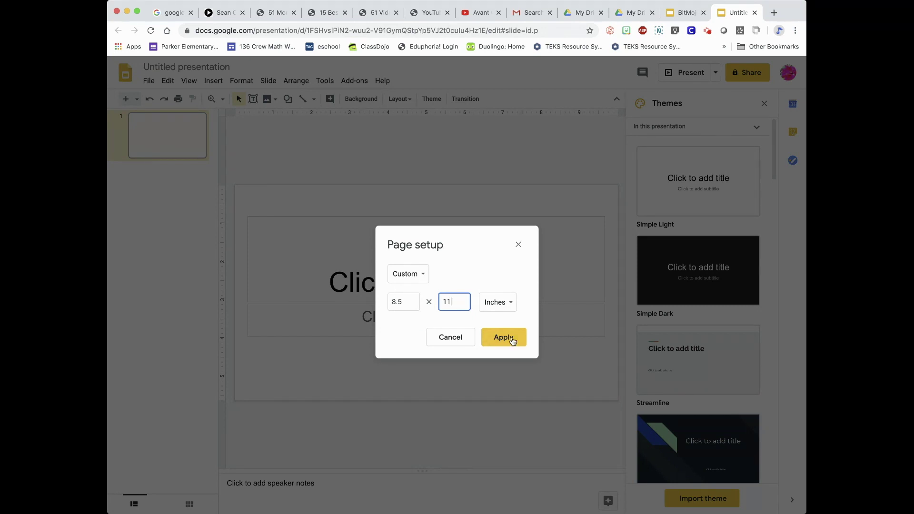
click(499, 341)
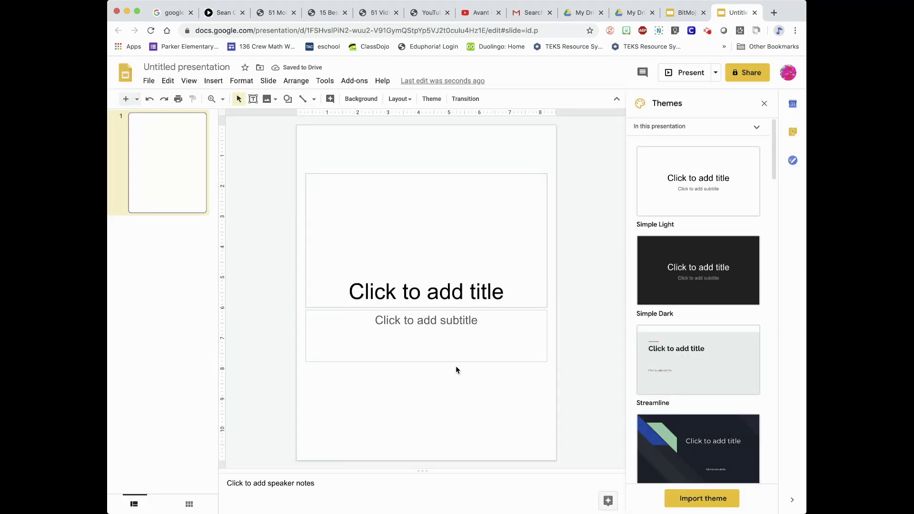
- Delete the title and subtitle placeholders from the slide
click(492, 306)
key(Delete)
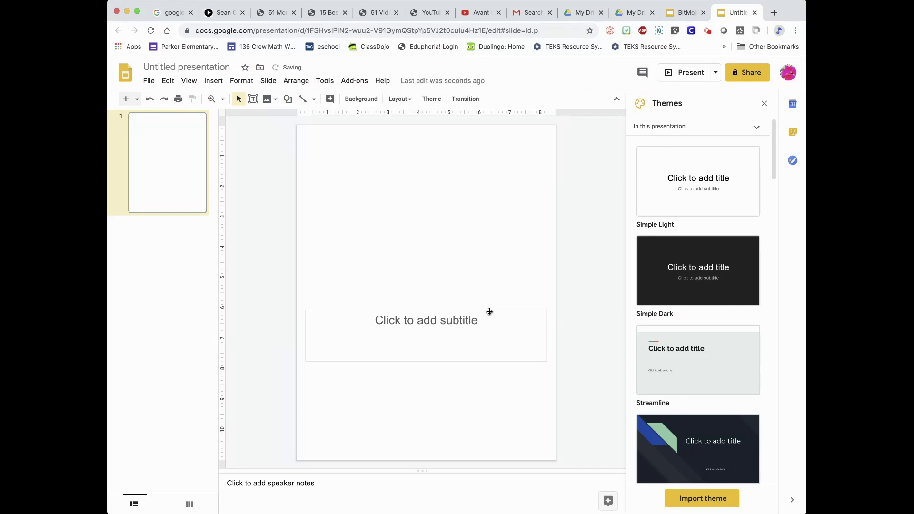
click(489, 312)
key(Delete)
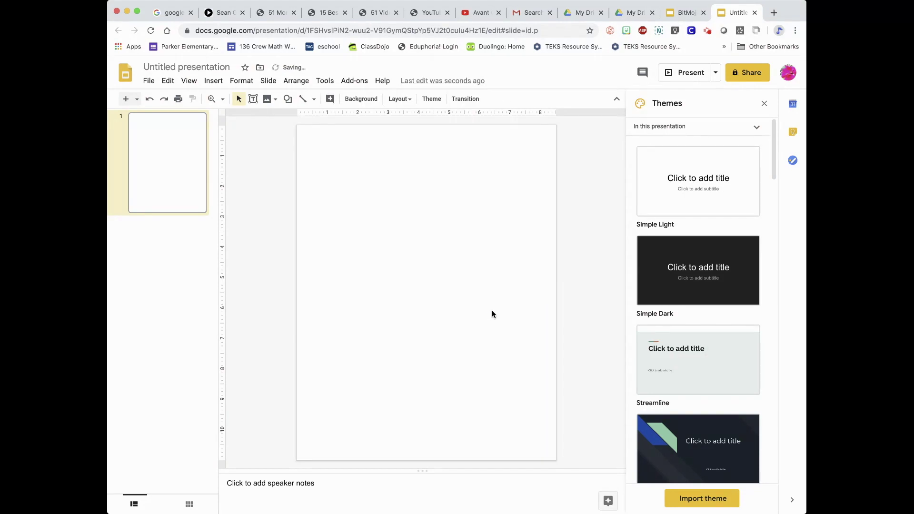
- Draw a wide header text box across the top of the slide with an 8px border
click(253, 99)
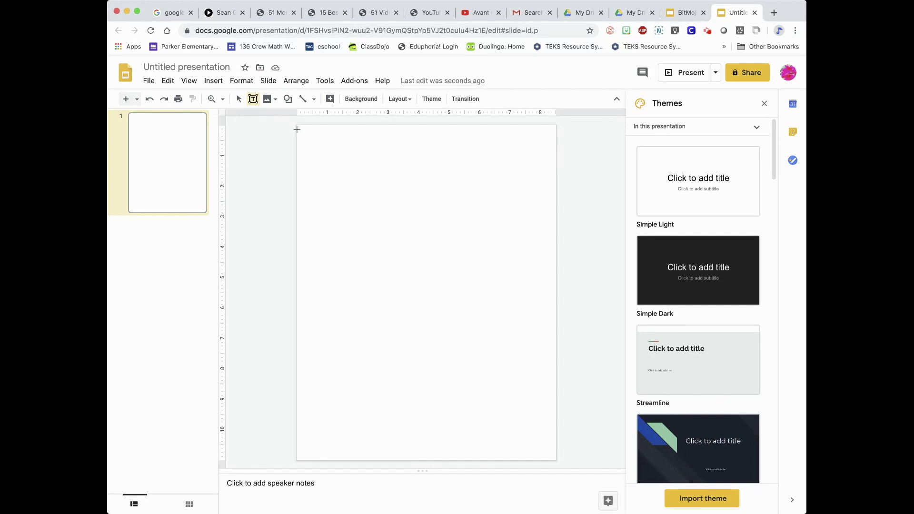
drag(297, 125, 555, 225)
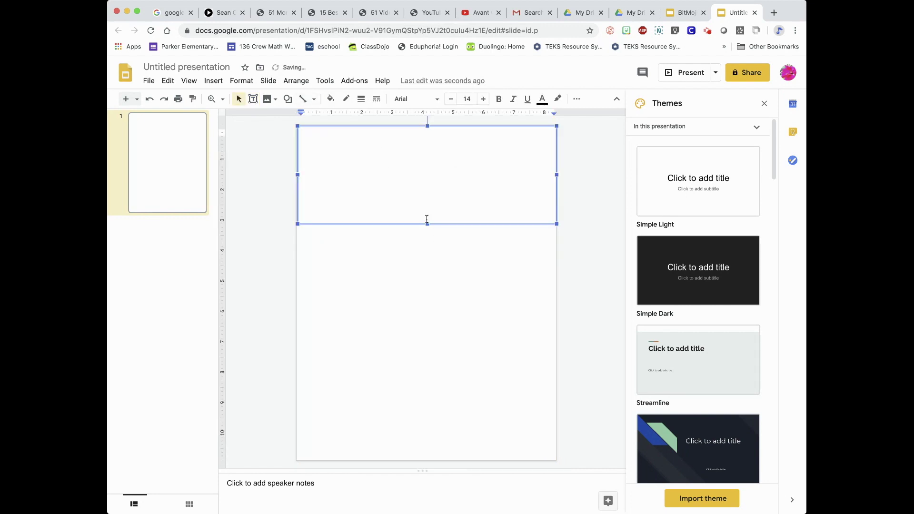
drag(427, 223, 427, 208)
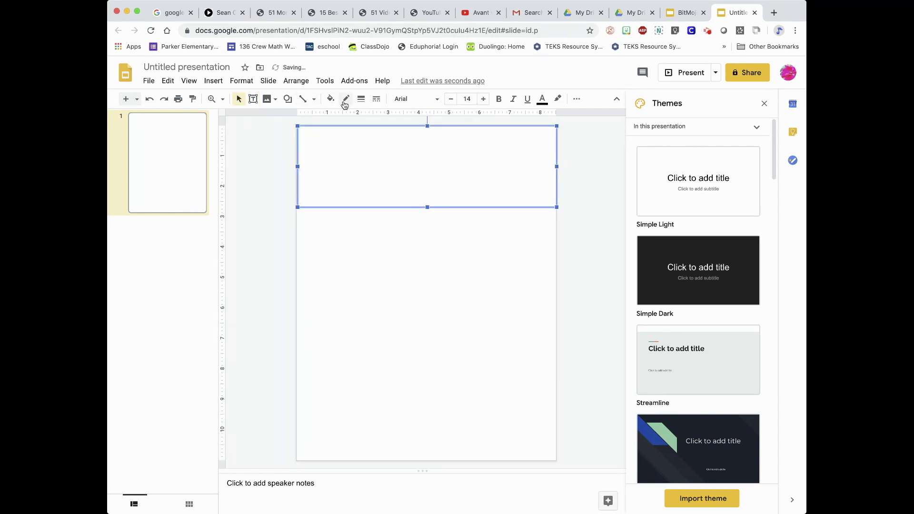
click(361, 99)
click(378, 182)
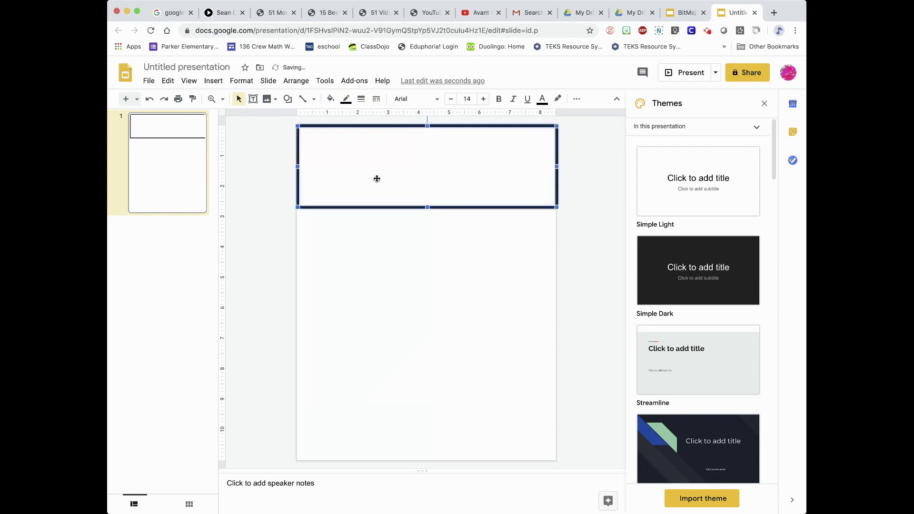
click(388, 222)
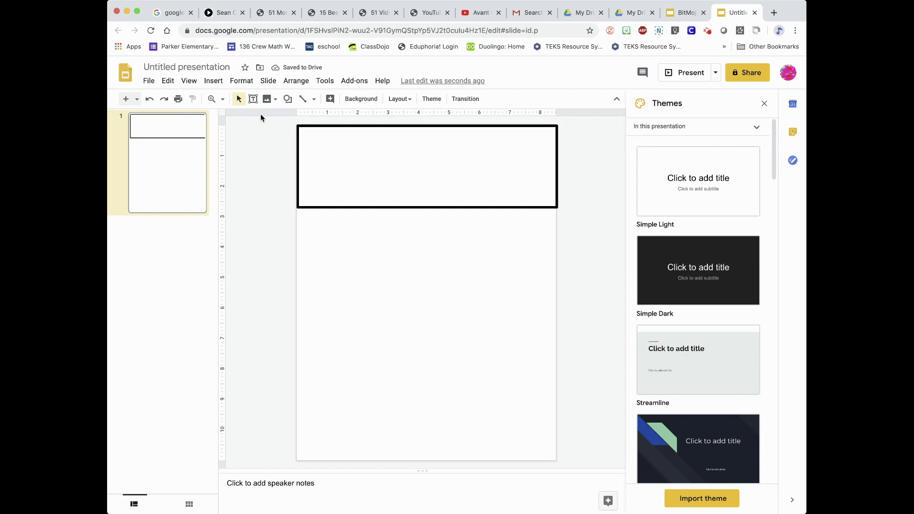
- Draw a tall left-column text box below the header with an 8px border
click(253, 100)
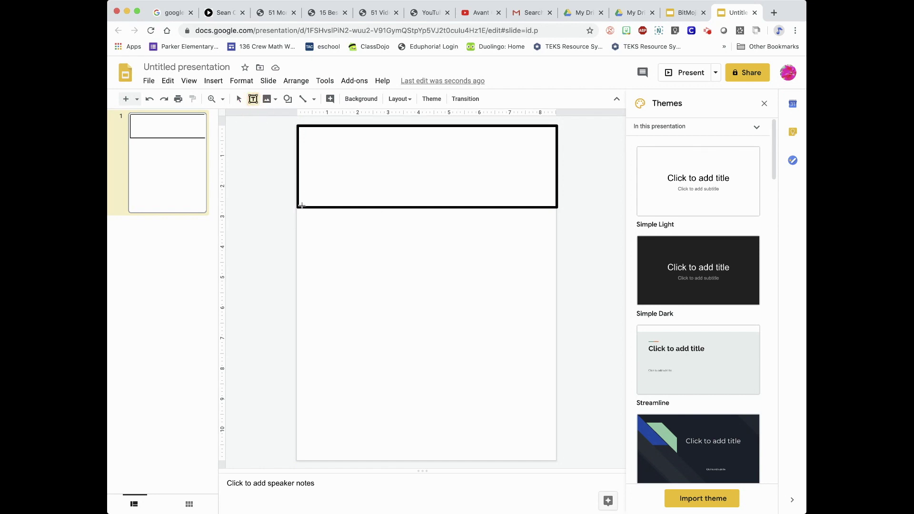
drag(297, 209, 408, 460)
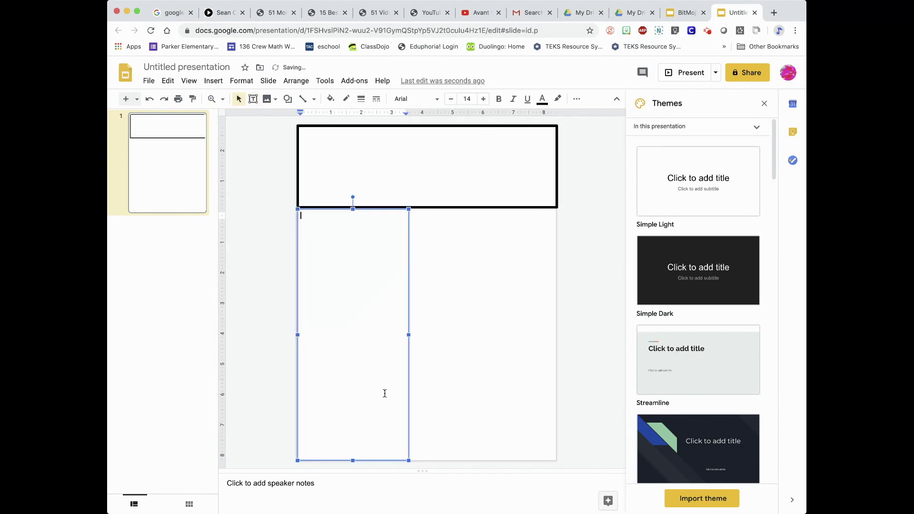
click(361, 100)
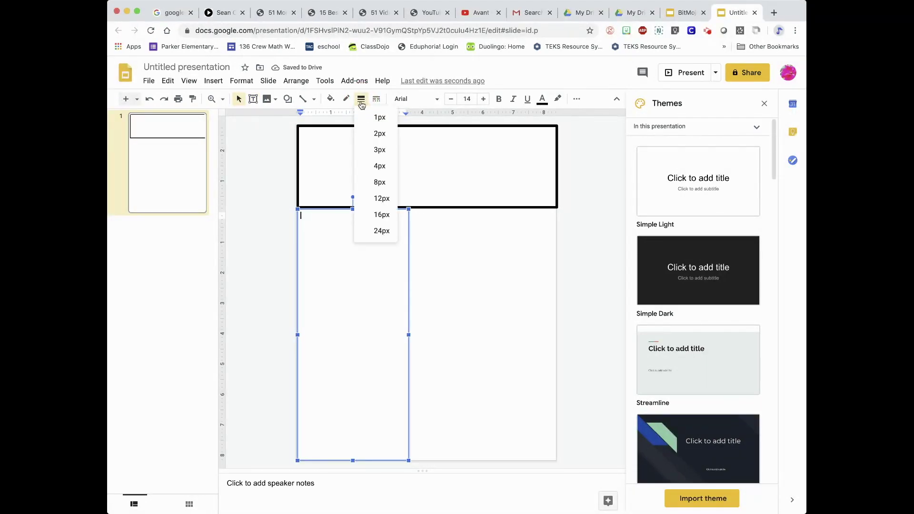
click(378, 182)
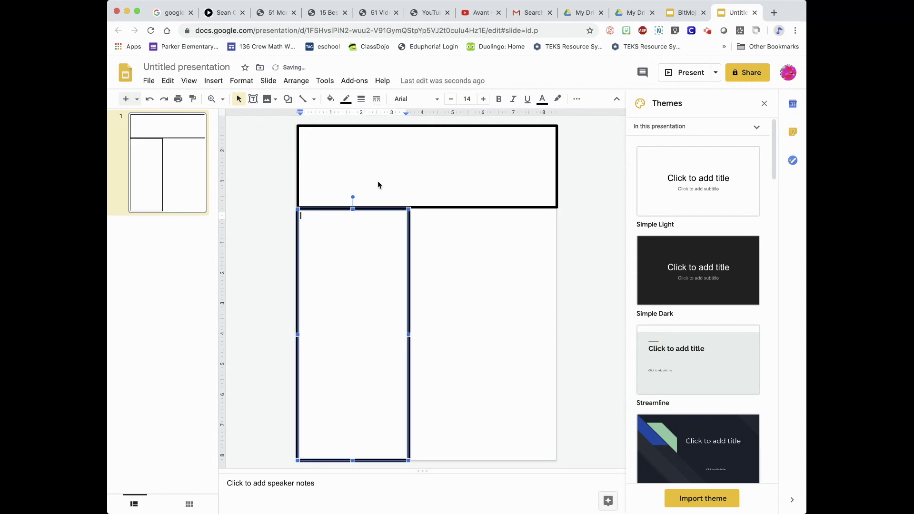
- Duplicate the column into upper-right and lower-right panels beside it
click(409, 245)
key(ctrl+d)
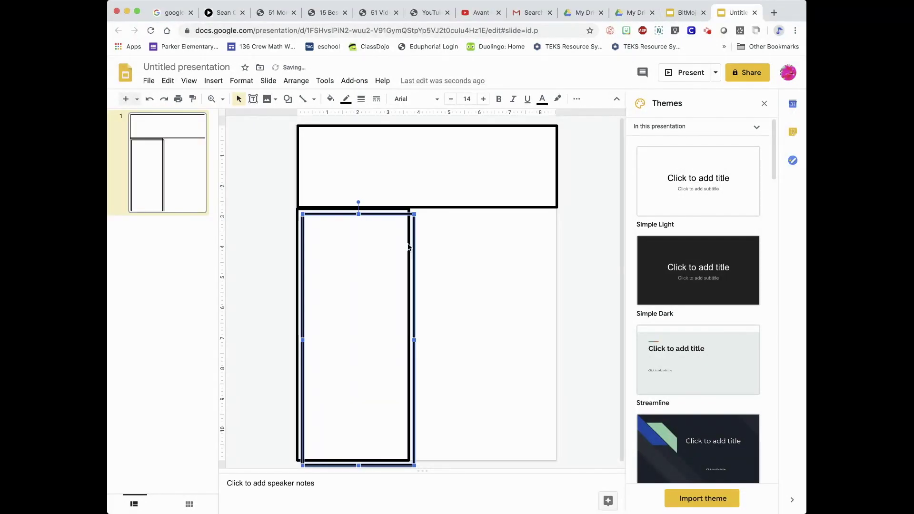
drag(415, 332, 554, 327)
drag(445, 336, 409, 334)
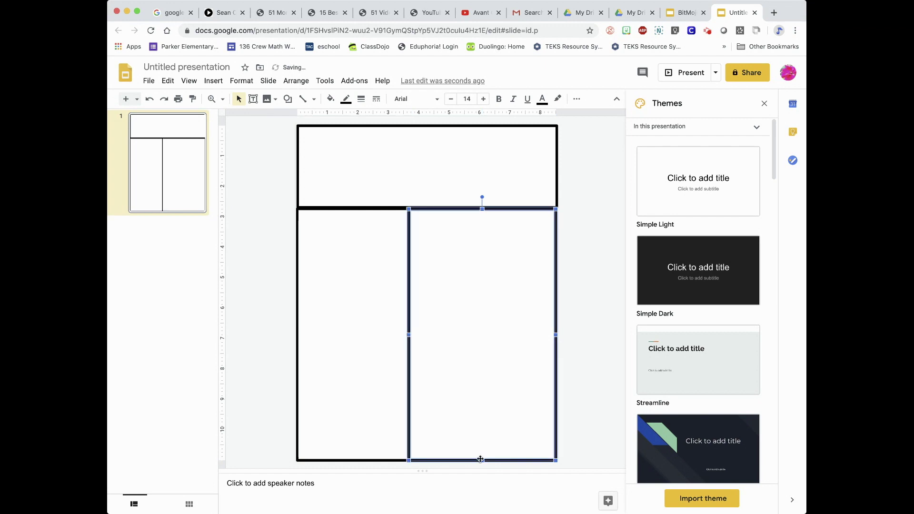
drag(482, 462, 483, 336)
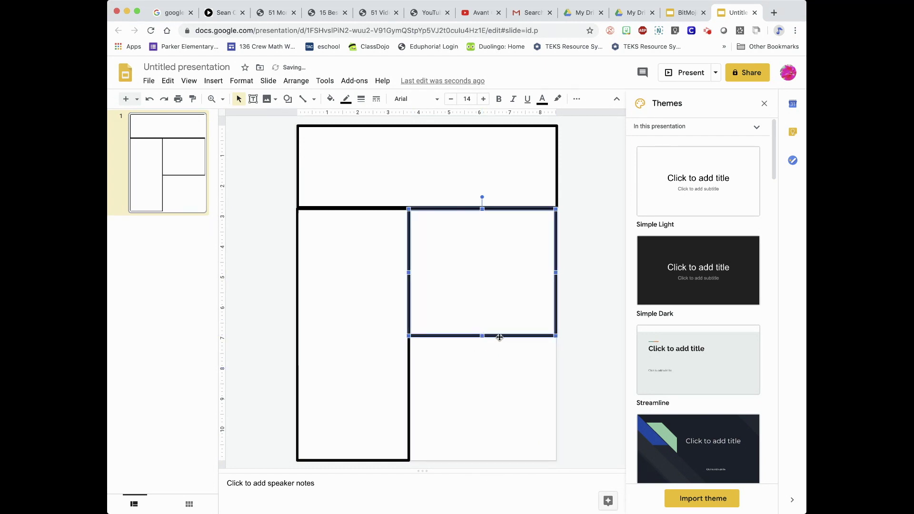
key(ctrl+d)
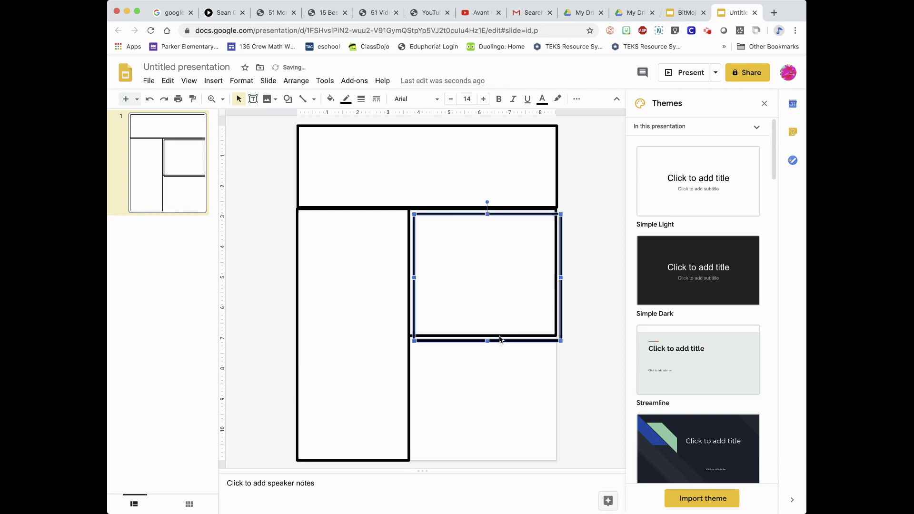
drag(492, 309, 484, 402)
click(361, 349)
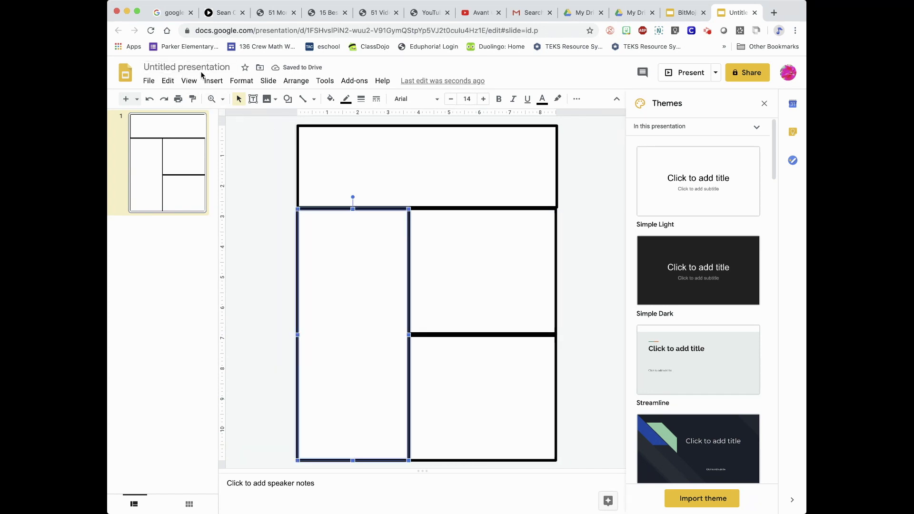
- Retitle the presentation 'Newsletter Template'
click(187, 67)
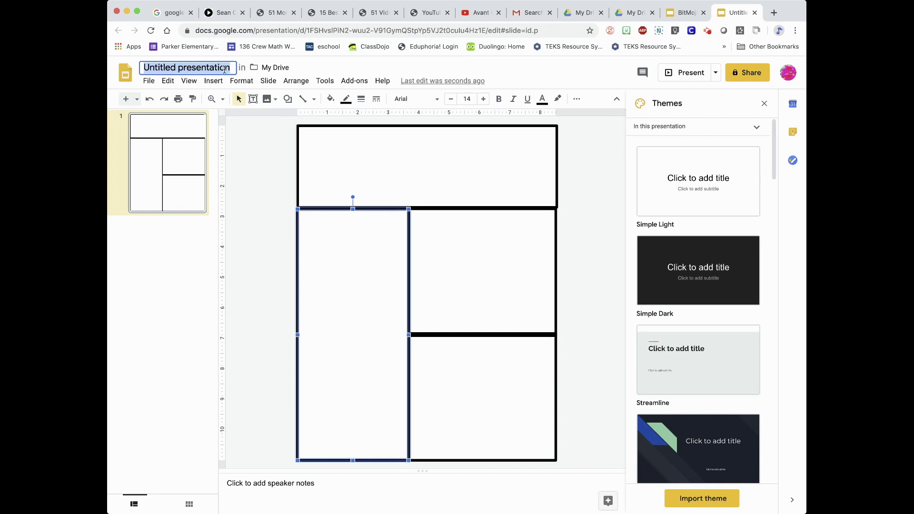
text(Nes)
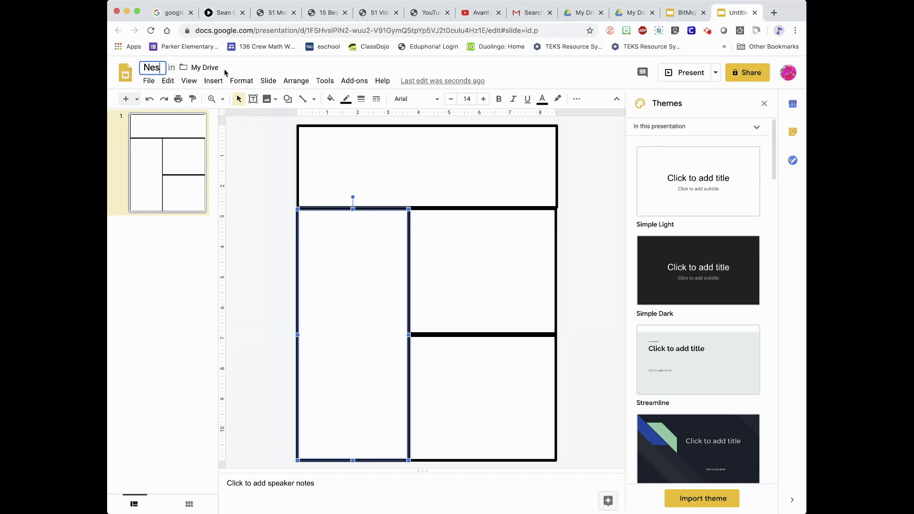
key(BackSpace)
text(wslett)
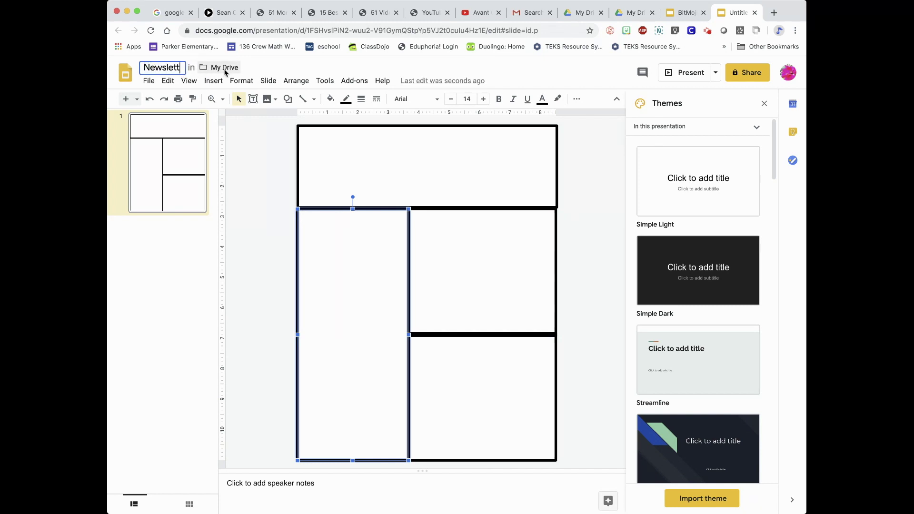
text(er Template)
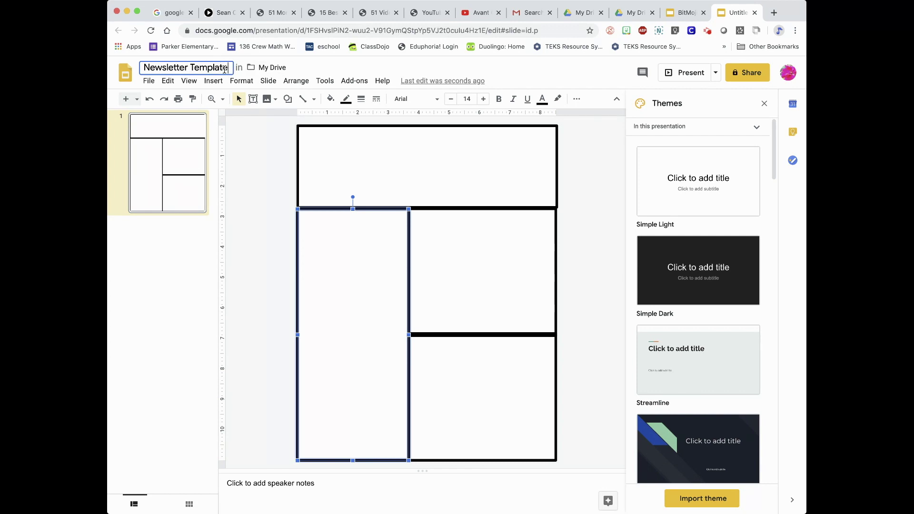
click(367, 139)
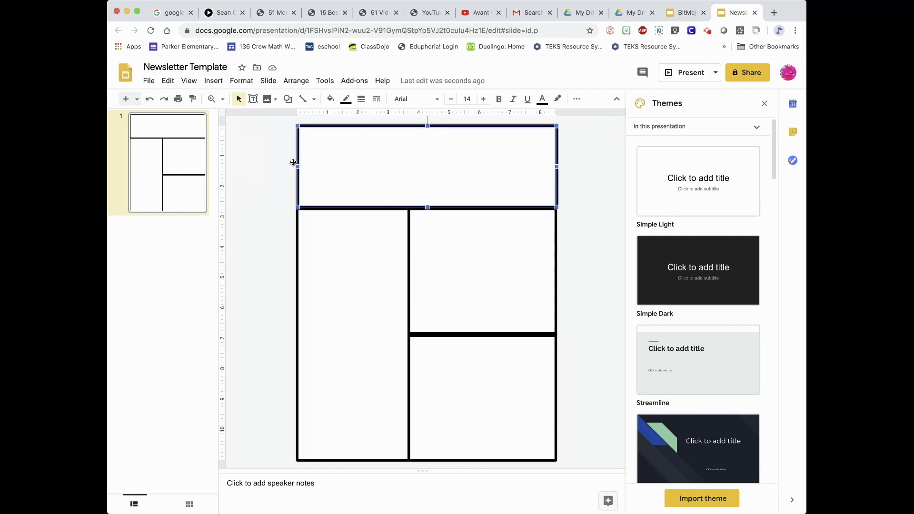
click(245, 183)
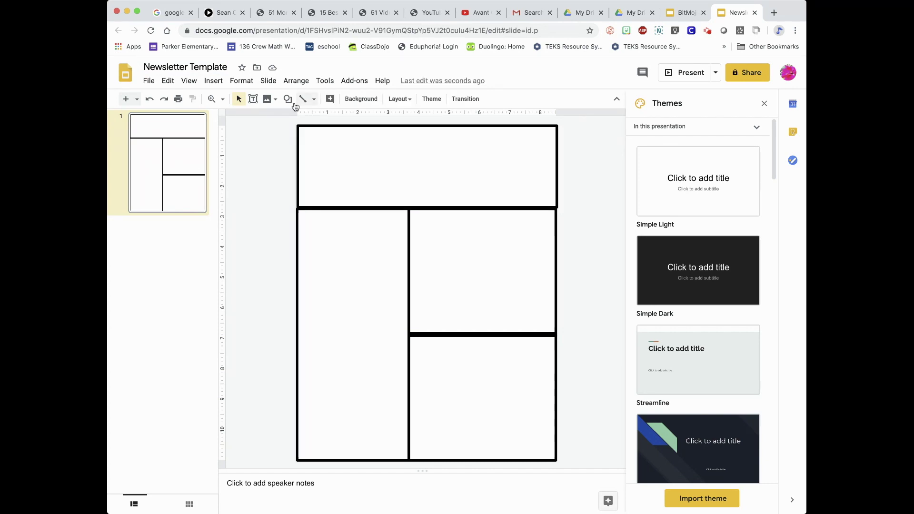
- Search the web for 'wall floor background' images and place the wood-panel picture on the header box
click(269, 98)
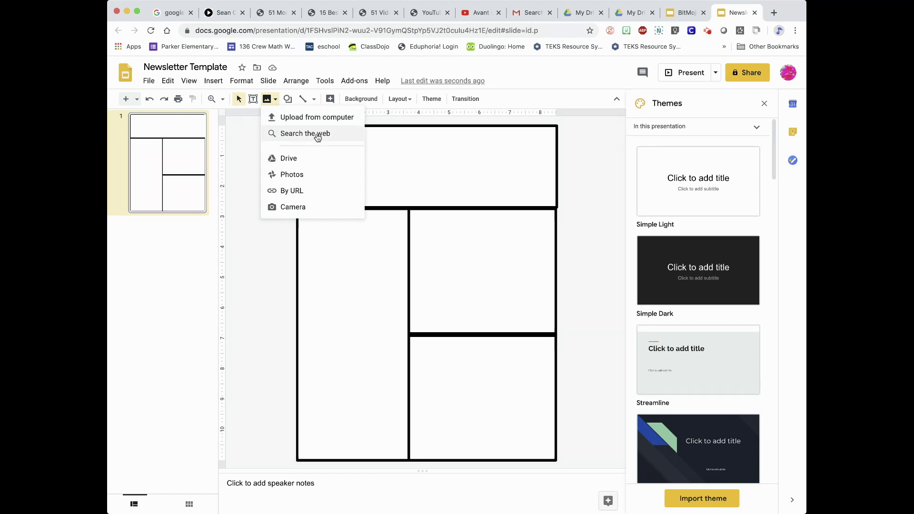
click(300, 135)
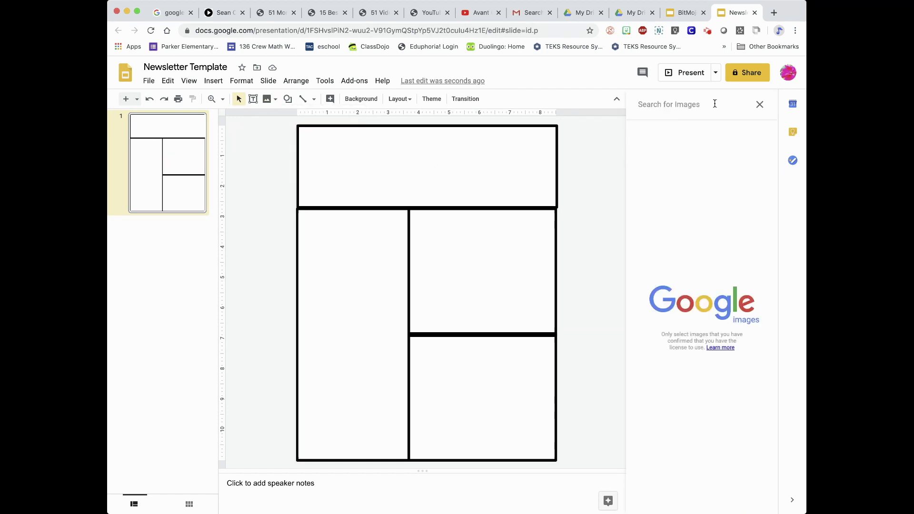
text(wall f)
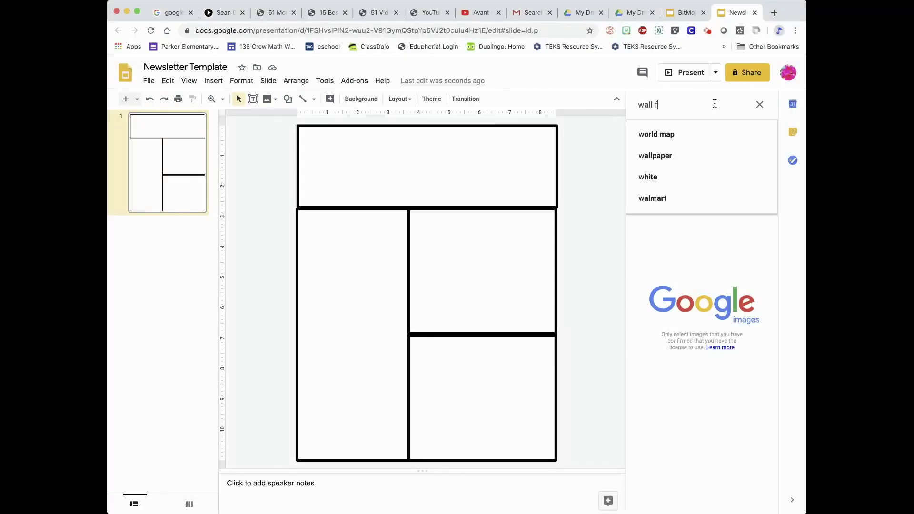
text(loor ba)
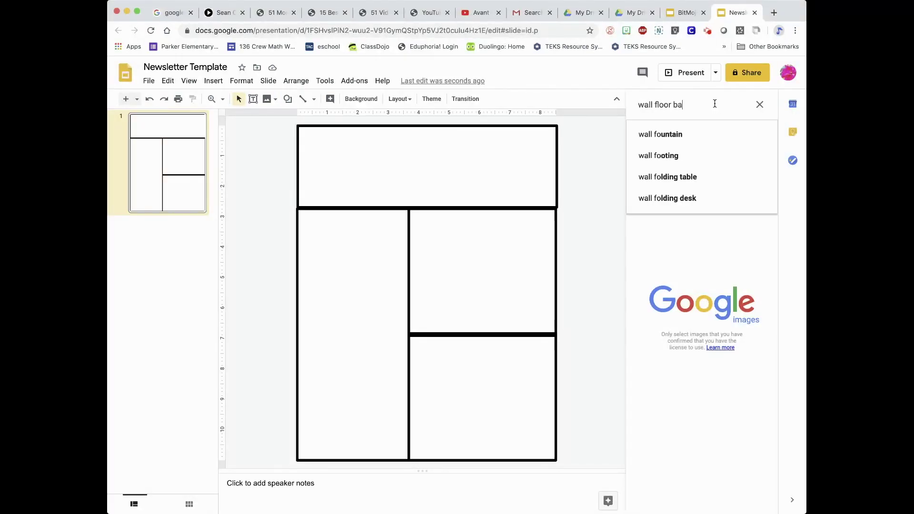
text(ckground)
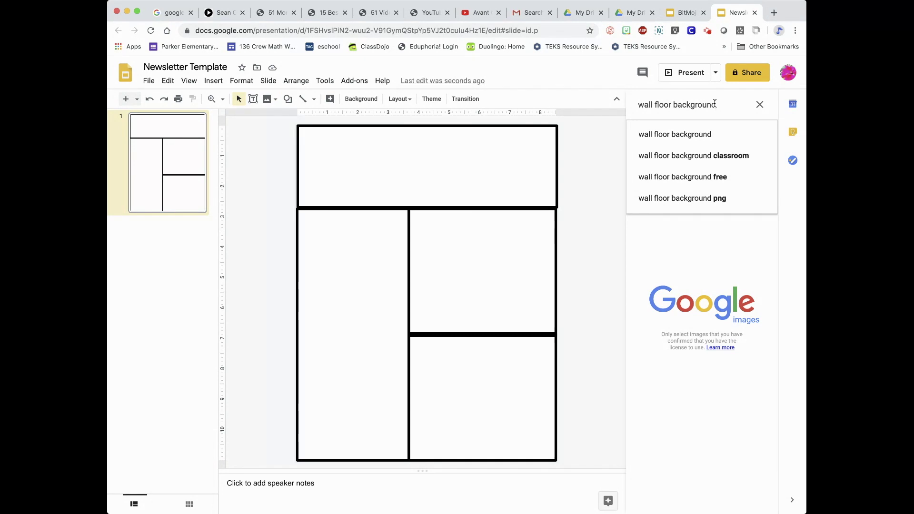
click(720, 136)
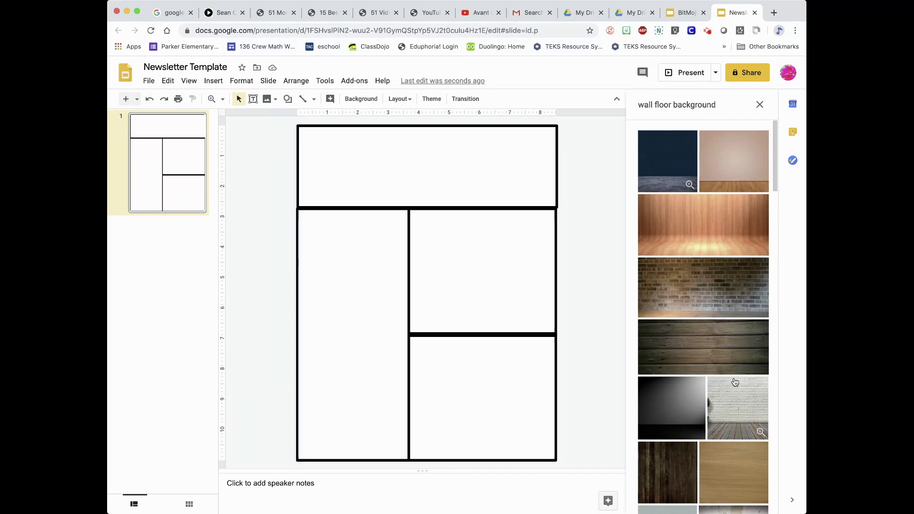
drag(719, 223, 524, 161)
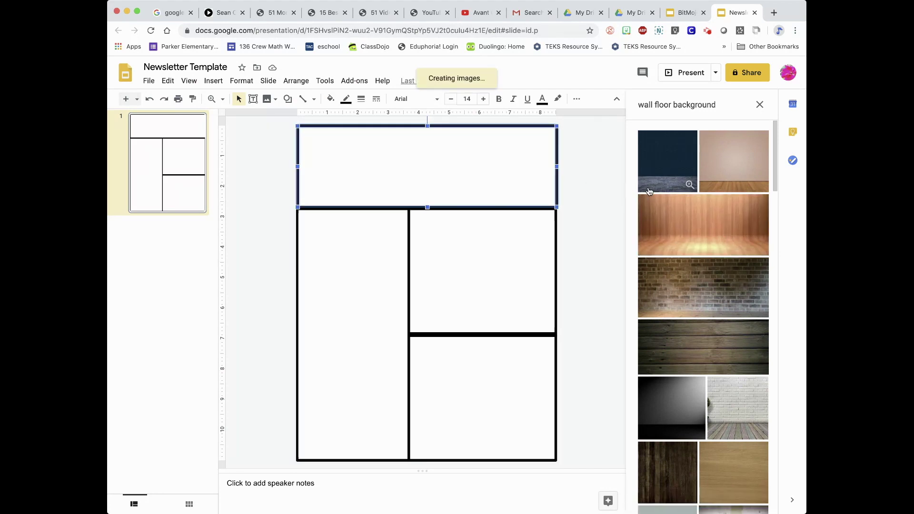
- Stretch the wood picture across the banner and add a transparent purple carpet along its bottom
drag(506, 251, 459, 208)
click(426, 181)
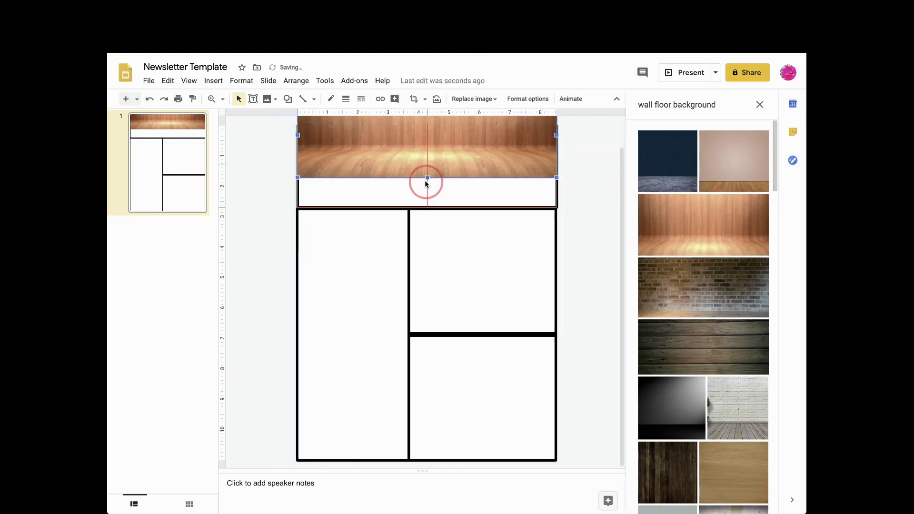
click(569, 165)
click(298, 165)
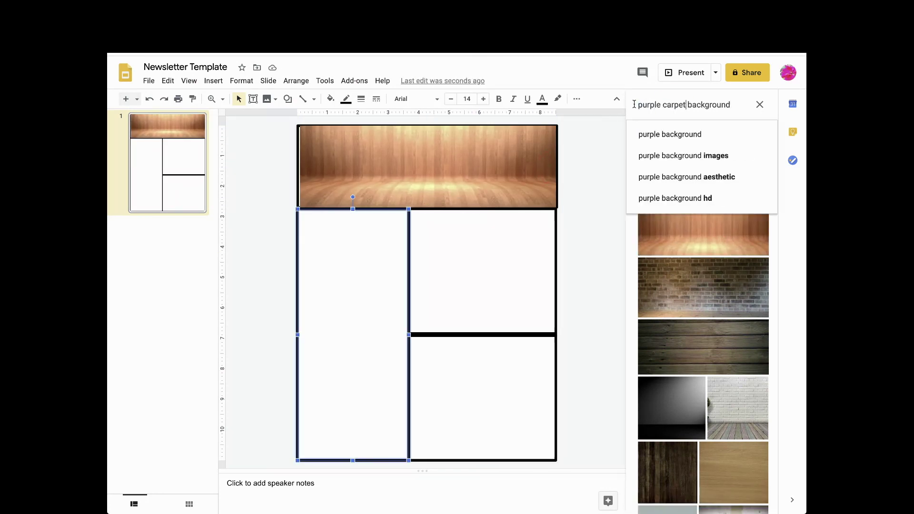
text(transparent)
key(Return)
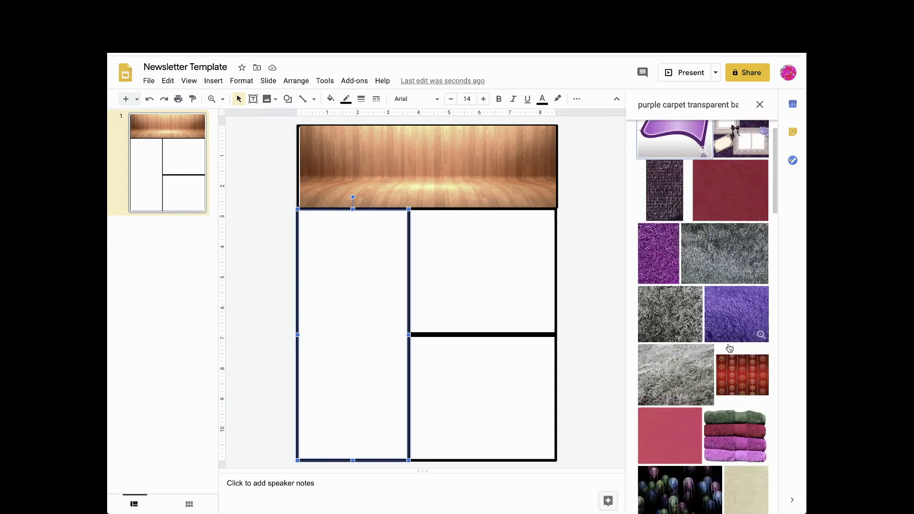
drag(667, 191, 429, 219)
drag(411, 317, 421, 196)
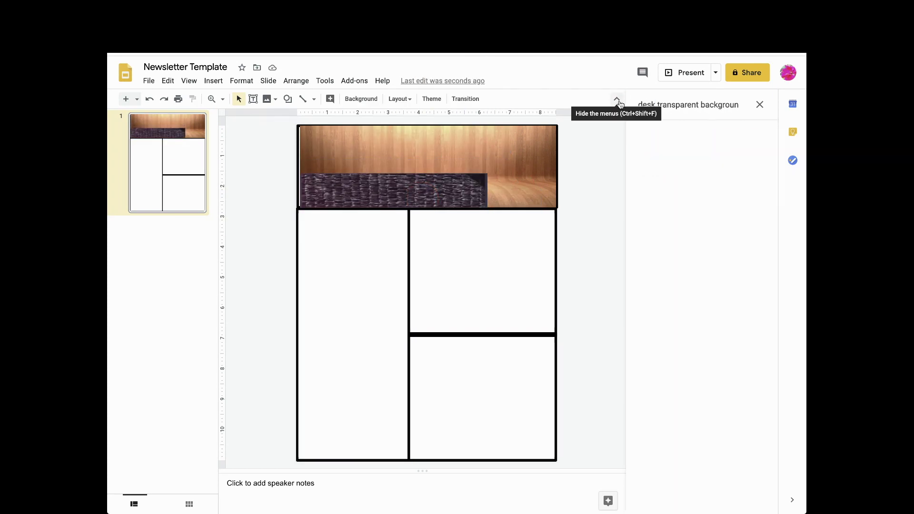
- Add a desk, a chair and a top-left whiteboard to the banner scene
drag(676, 264, 495, 171)
drag(438, 138, 480, 162)
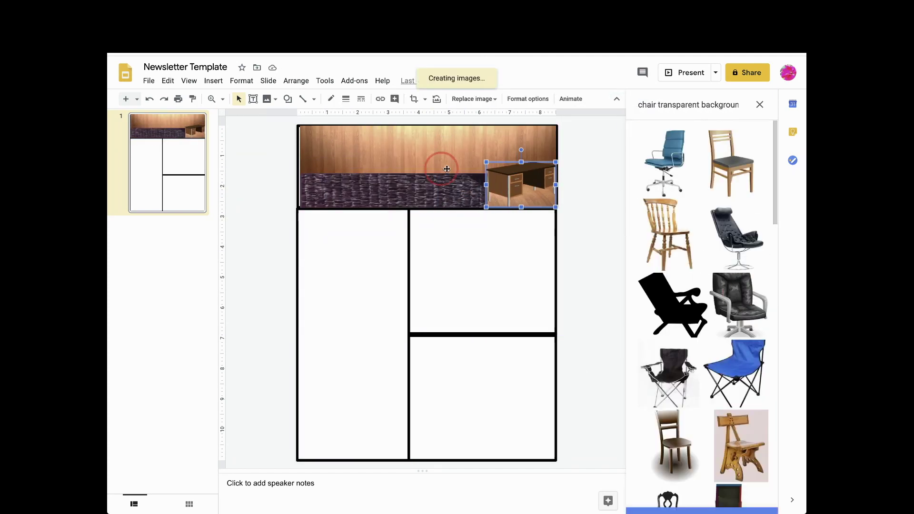
drag(364, 300, 441, 249)
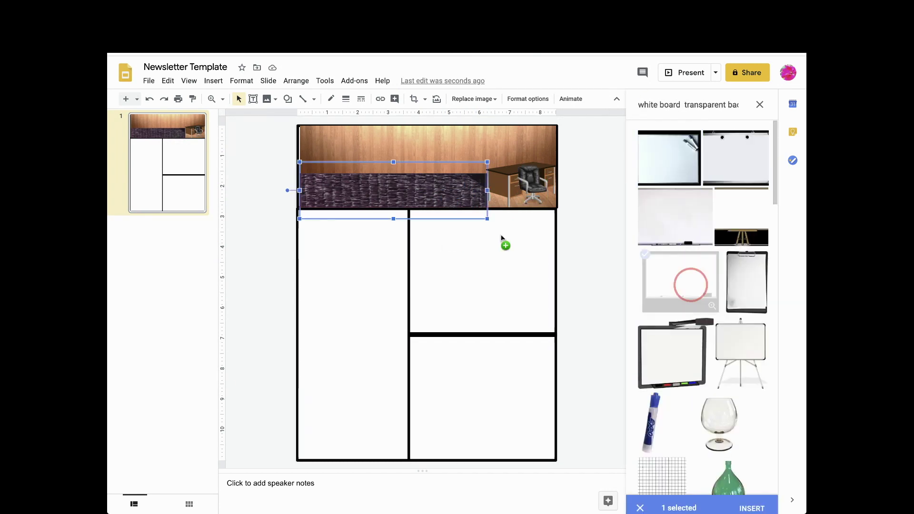
drag(502, 238, 426, 168)
click(361, 99)
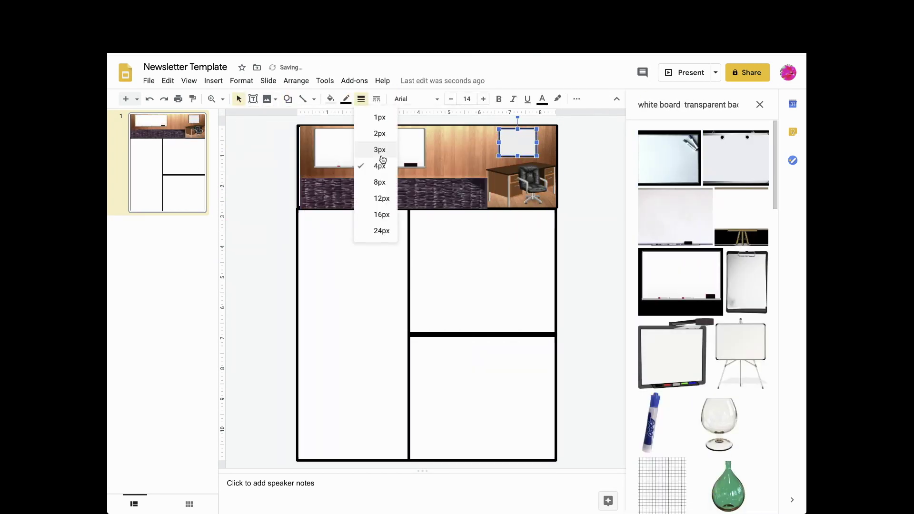
click(577, 99)
- Write 'Welcome to Our Classroom Newsletter' on the whiteboard, centred, in Comic Sans
click(253, 99)
drag(318, 130, 418, 162)
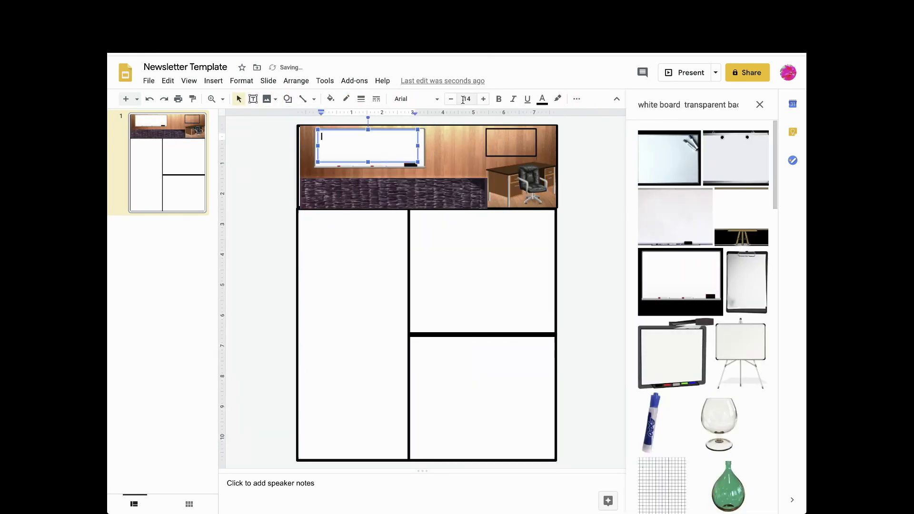
text(Welcome to Our Classroom)
key(Return)
key(Return)
text(Newsletter)
key(ctrl+a)
key(ctrl+shift+e)
key(ctrl+shift+period)
click(416, 99)
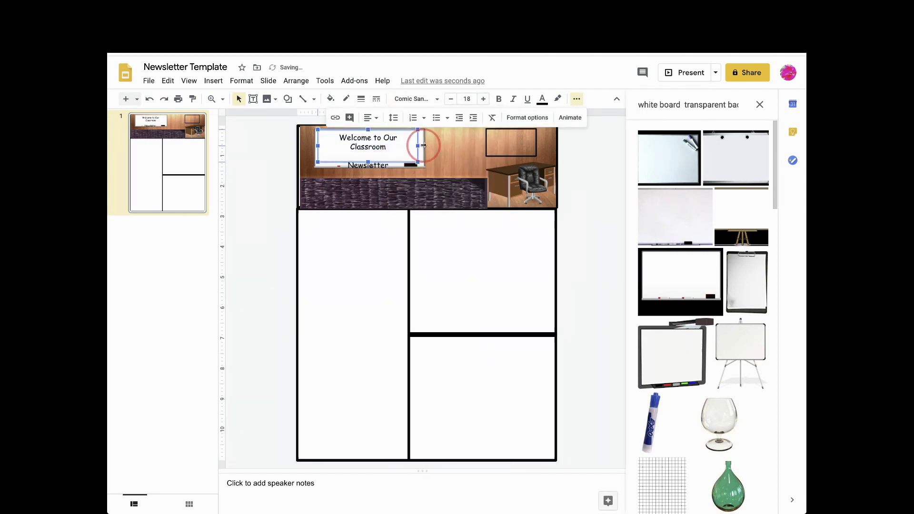
- Head the left column 'Home Learning' in bold, size 30, underlined
double_click(353, 286)
click(467, 99)
click(467, 255)
text(Home Learning)
key(ctrl+a)
click(499, 99)
click(527, 98)
- Head the top-right box 'Math' in green and the bottom-right box 'Science' in blue
double_click(482, 271)
click(467, 99)
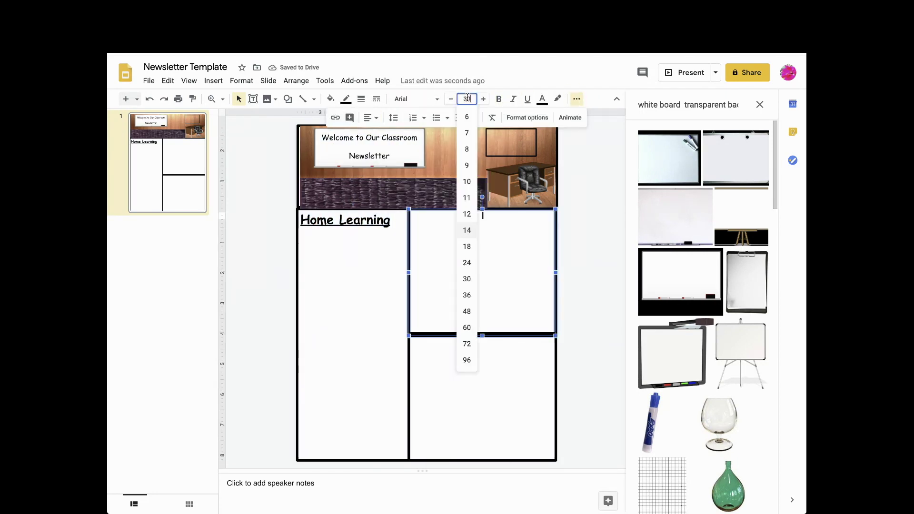
text(Math)
key(ctrl+a)
click(527, 99)
double_click(474, 349)
click(467, 99)
click(467, 262)
text(Science)
key(ctrl+a)
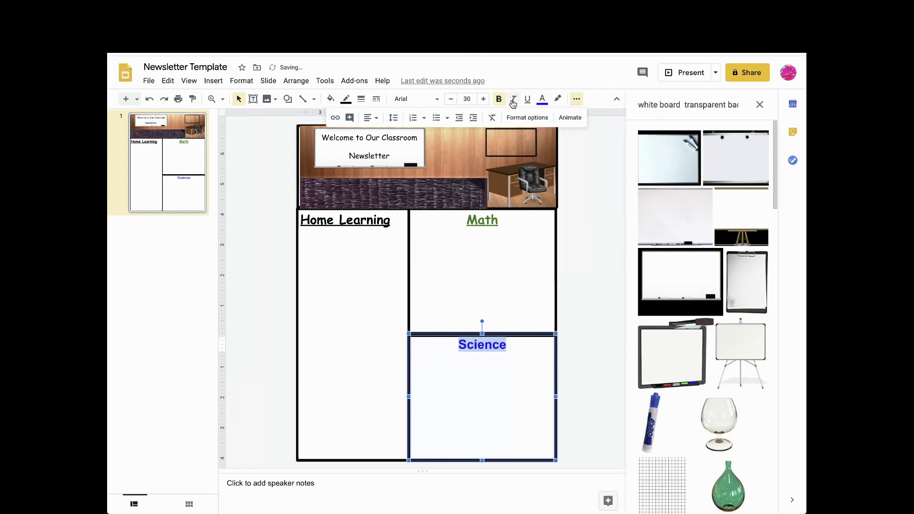
click(527, 99)
key(Escape)
key(Escape)
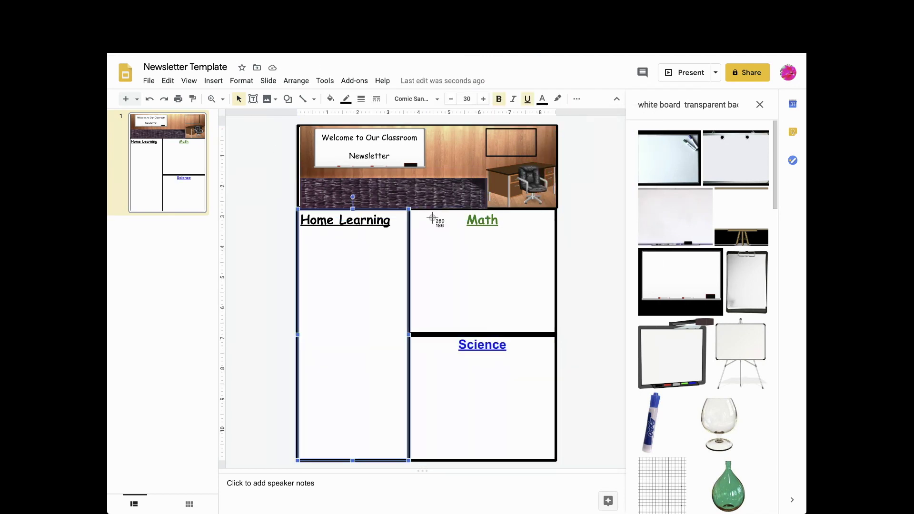
- Paste the teacher avatar picture and move it to the banner's left side
key(super+v)
drag(356, 210, 326, 176)
click(524, 269)
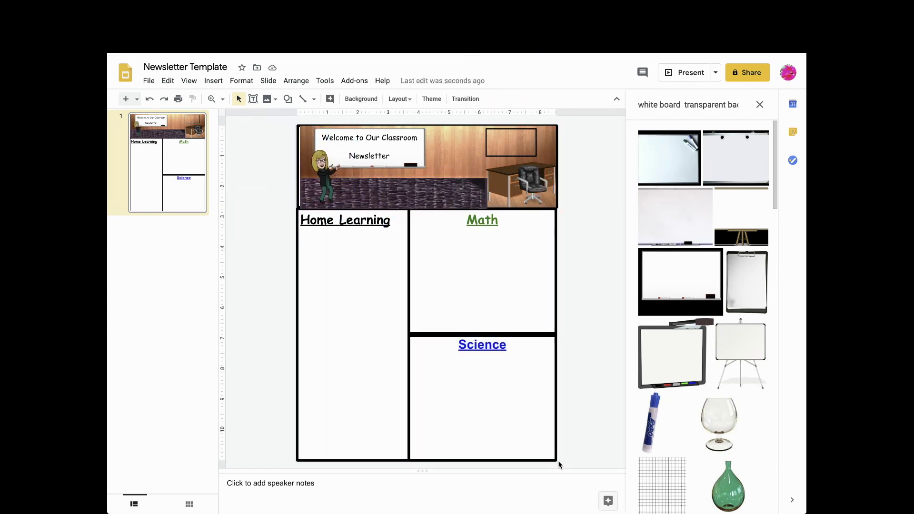
click(149, 81)
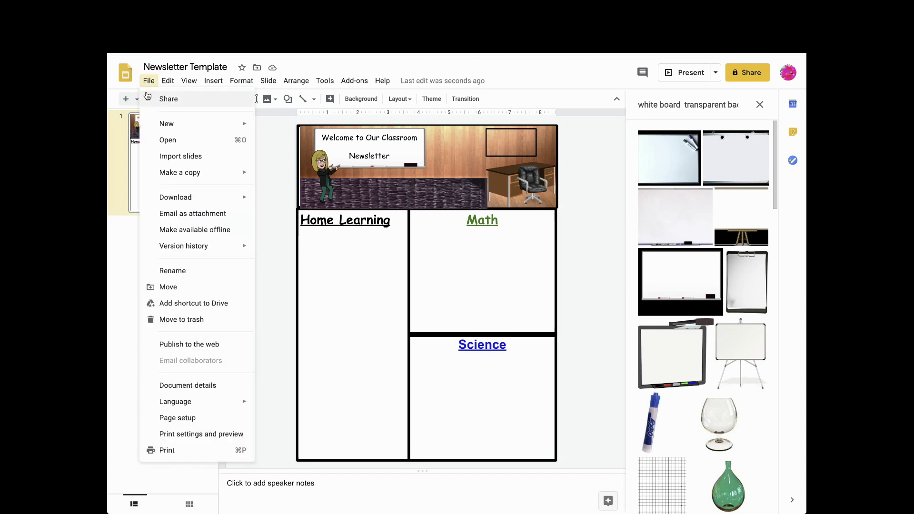
- Copy the entire presentation, renaming the copy to 'Newsletter'
mouse_move(180, 173)
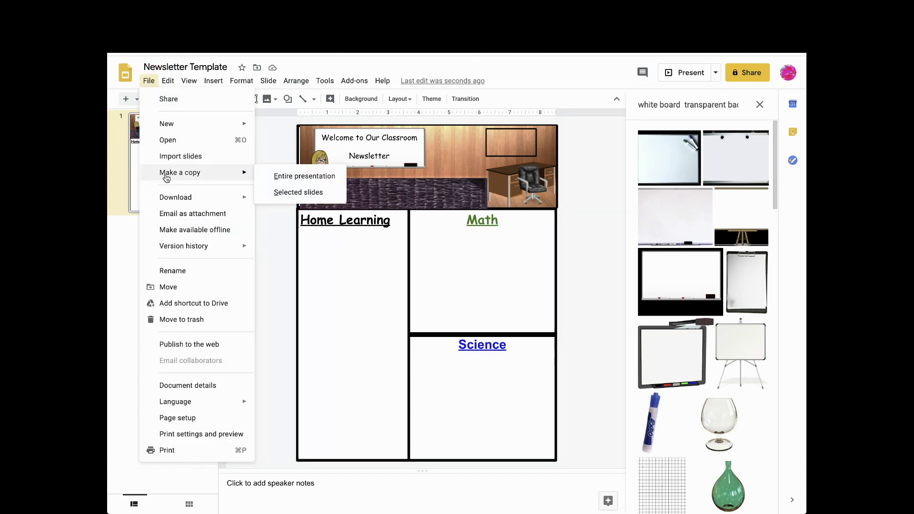
click(281, 179)
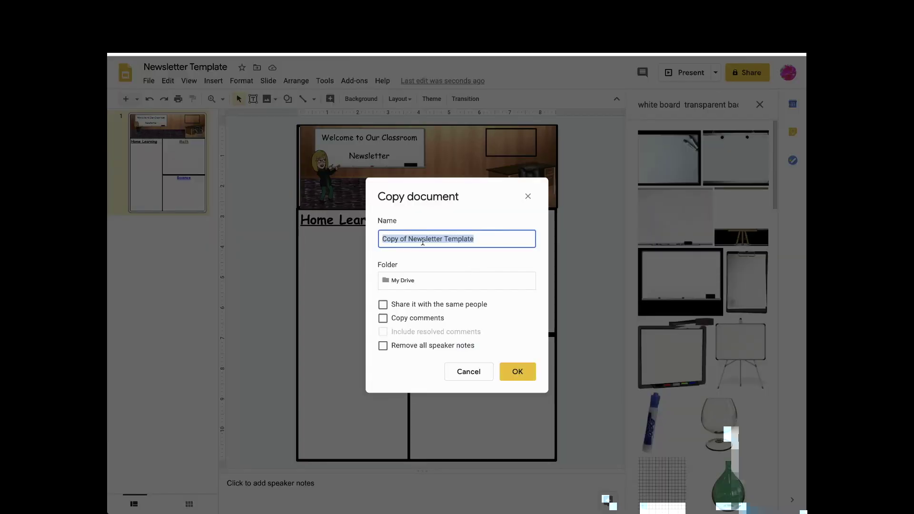
click(408, 239)
key(BackSpace)
key(BackSpace)
key(BackSpace)
key(BackSpace)
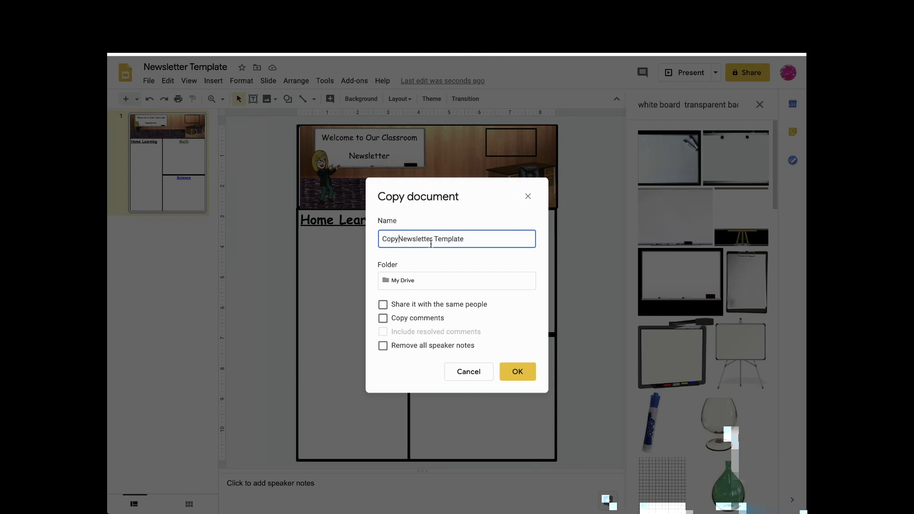
key(BackSpace)
key(BackSpace)
key(BackSpace)
key(BackSpace)
drag(449, 238, 419, 239)
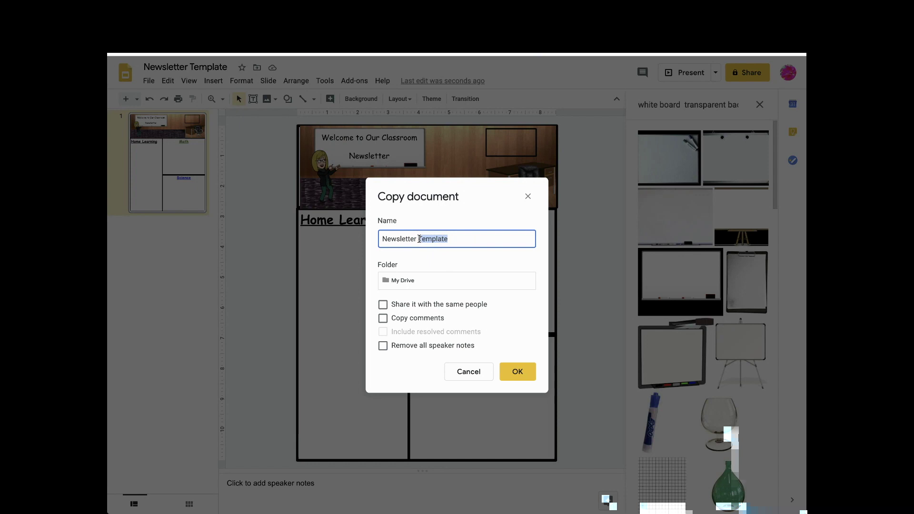
key(BackSpace)
click(516, 371)
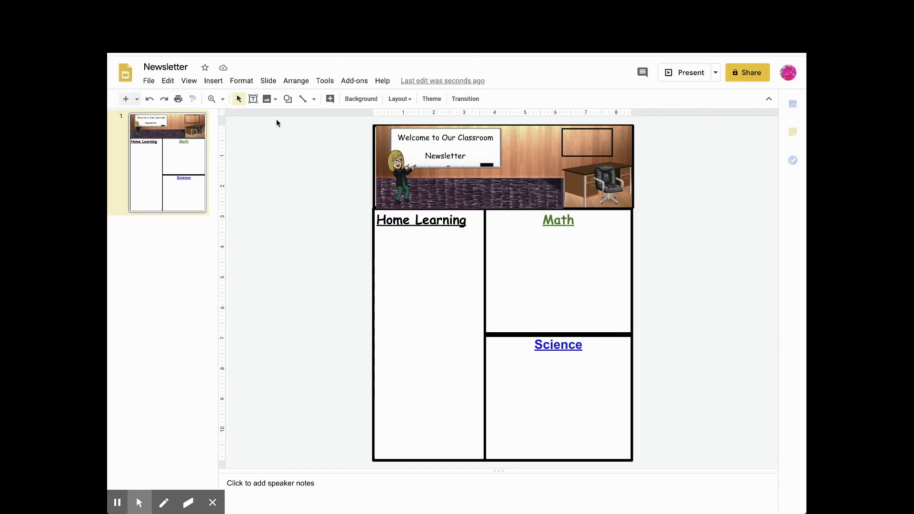
- Add a blank second slide
click(148, 81)
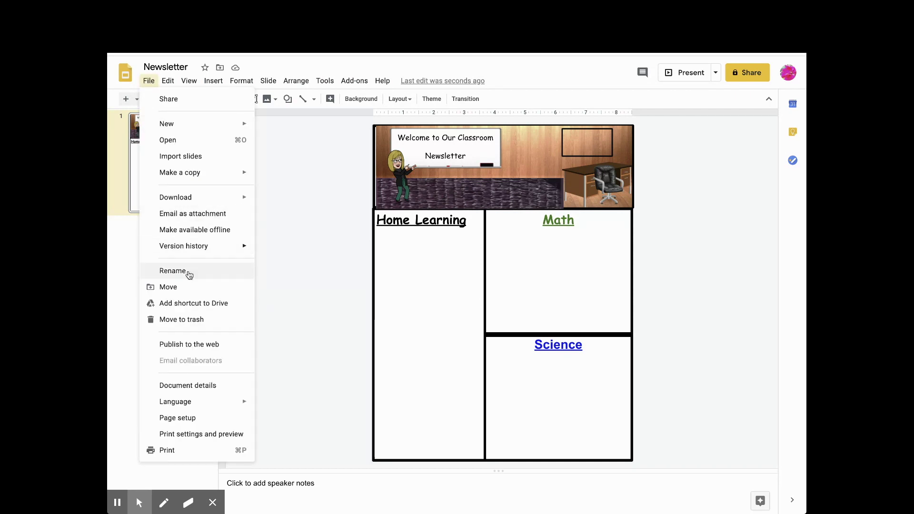
click(243, 143)
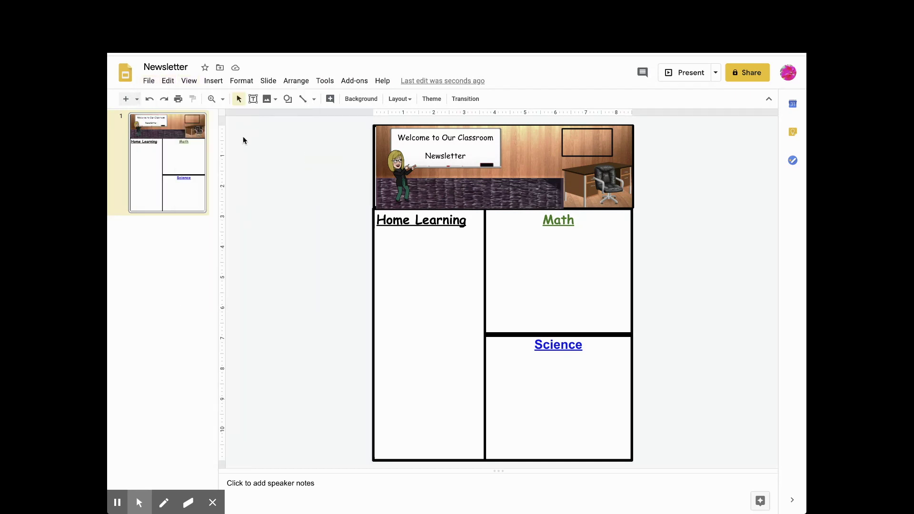
click(138, 103)
click(229, 425)
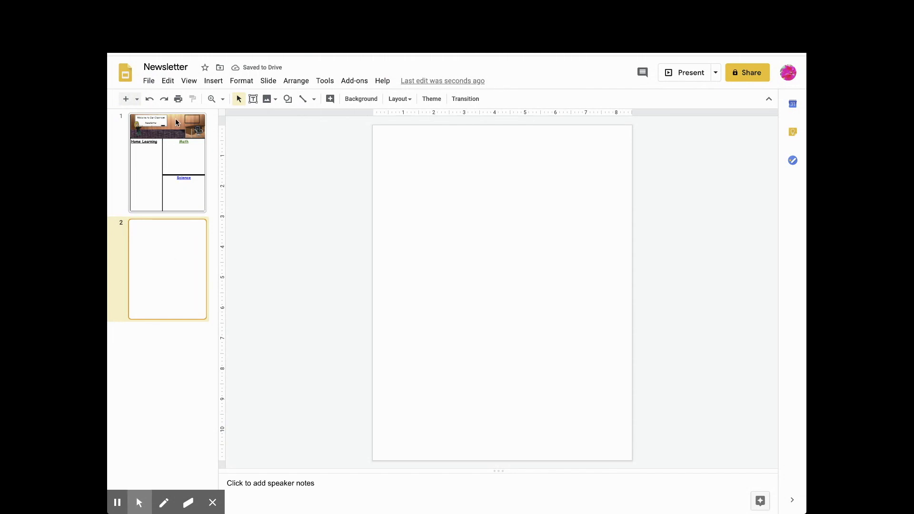
- Upload the newsletter image as the blank slide's background and delete the original first slide
click(495, 198)
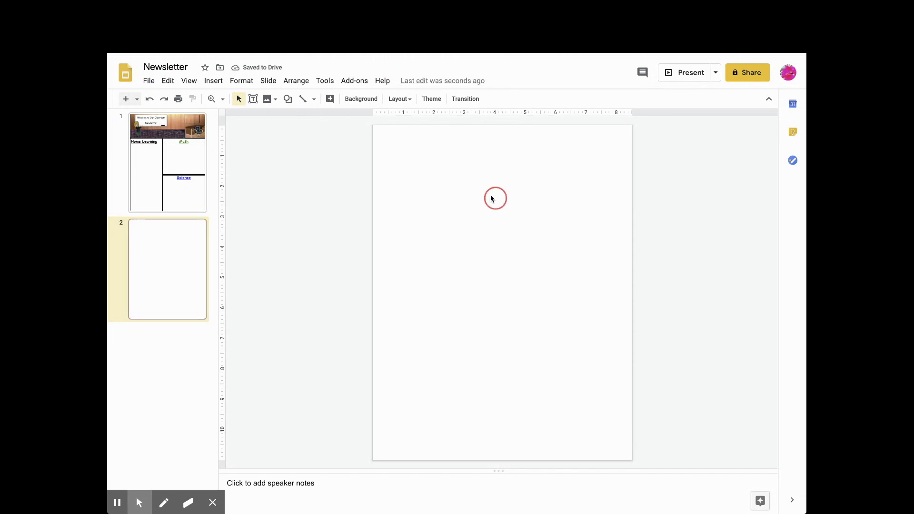
click(364, 100)
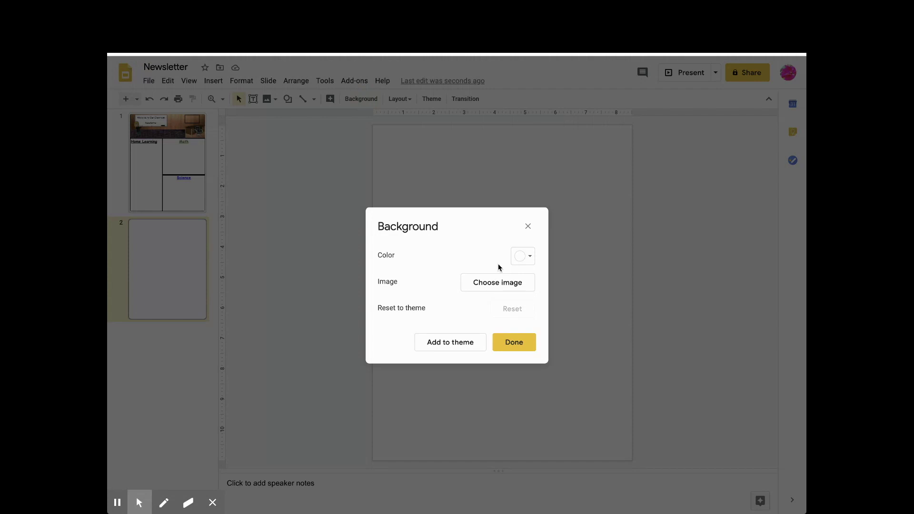
click(500, 282)
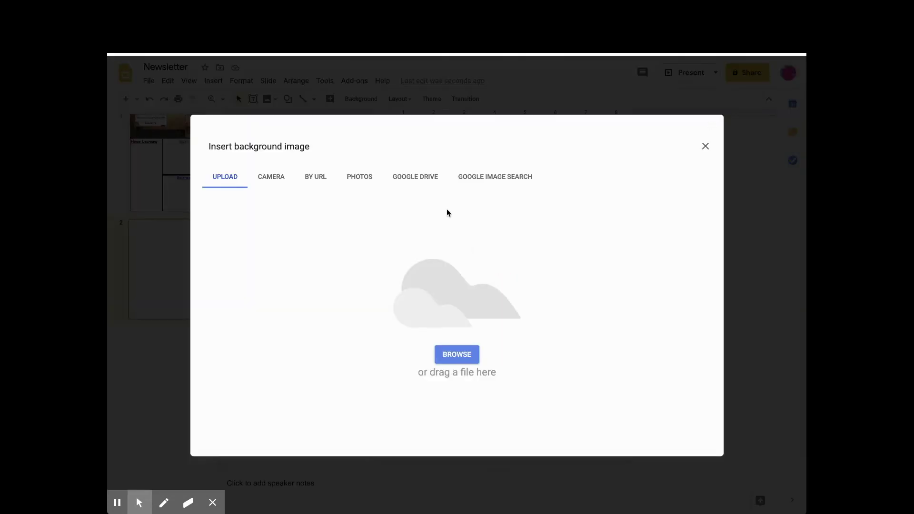
click(448, 356)
click(629, 256)
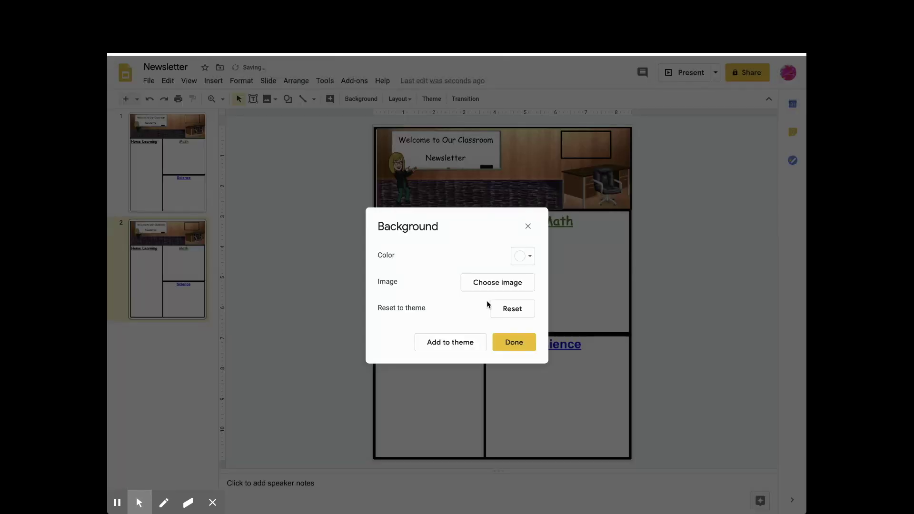
click(521, 342)
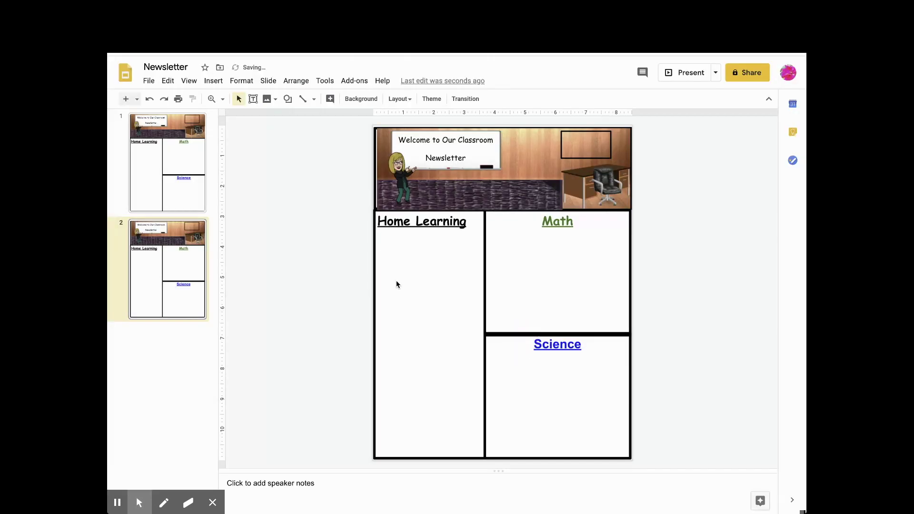
click(187, 166)
key(Delete)
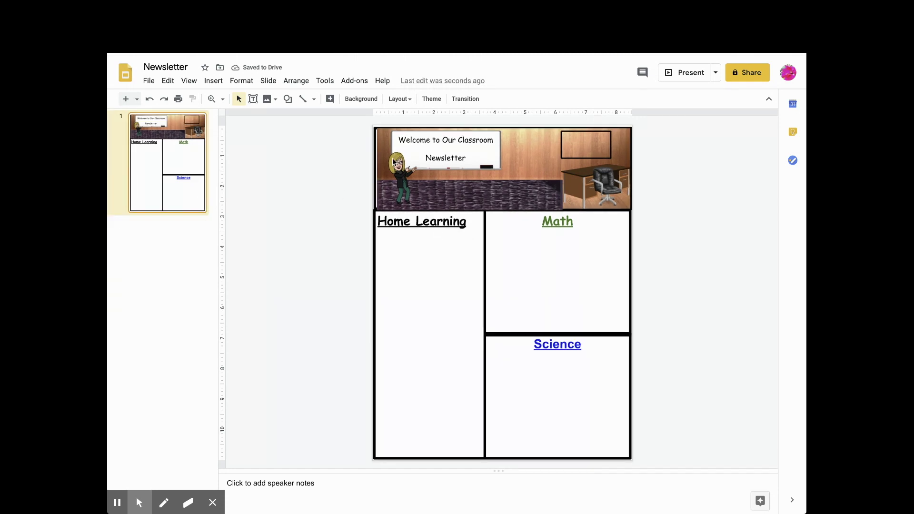
- Verify the banner and Home Learning heading are locked in the background image
drag(403, 162, 422, 175)
click(330, 179)
click(443, 228)
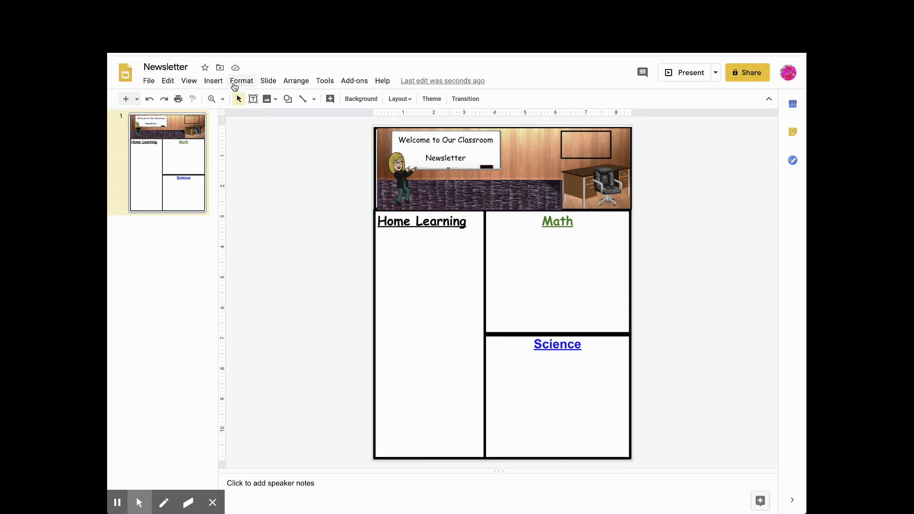
- Draw a centred text box in the banner's dark frame reading 'Date, August 20, Episode 1'
click(253, 98)
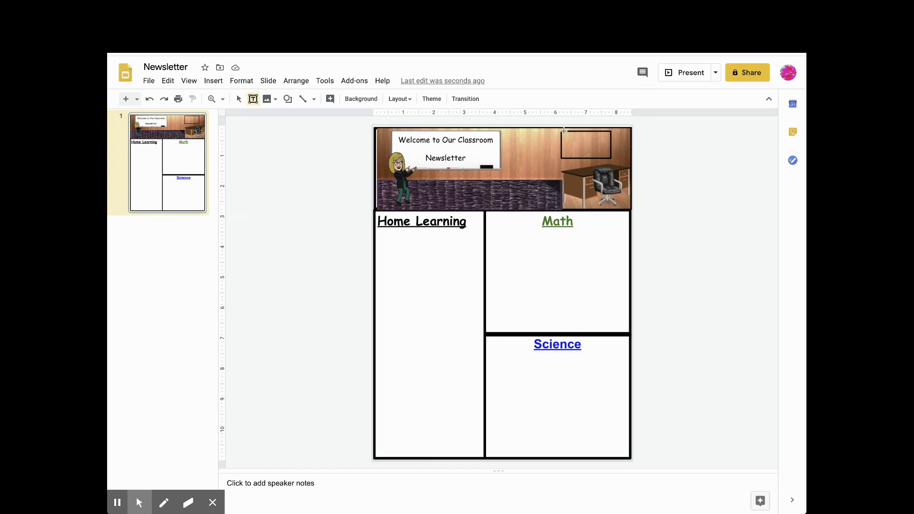
drag(562, 134, 610, 156)
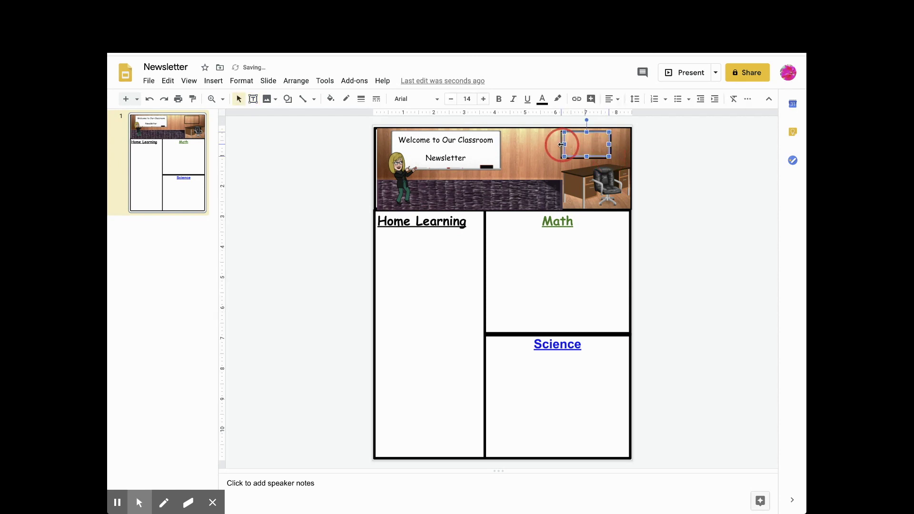
click(570, 141)
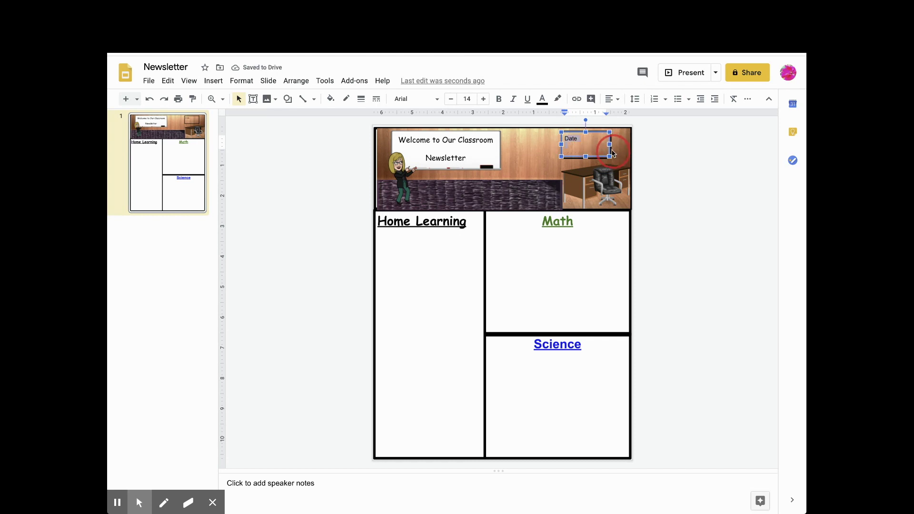
click(612, 99)
click(627, 117)
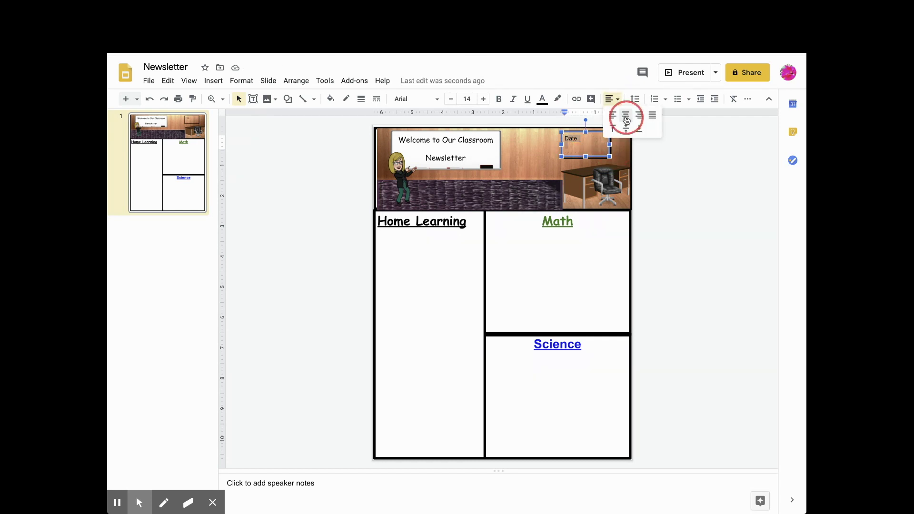
click(599, 139)
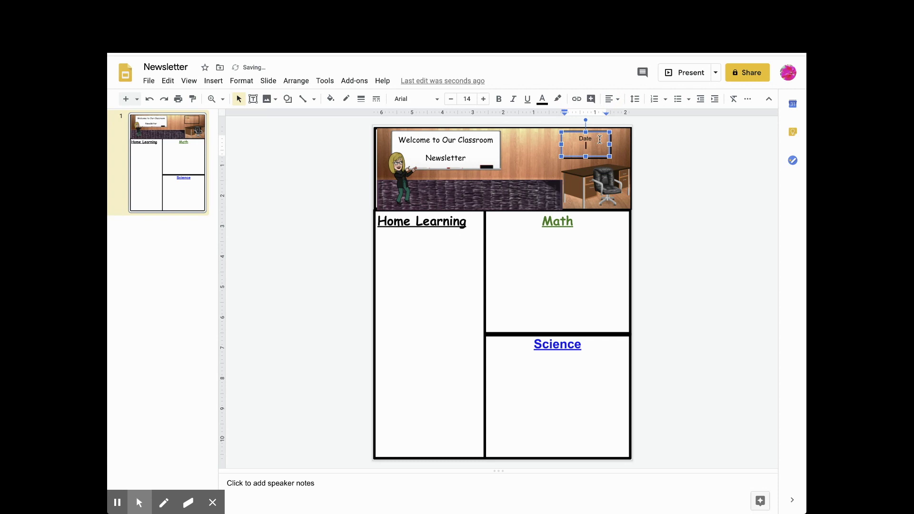
text(August 20 Edition)
key(BackSpace)
key(BackSpace)
key(BackSpace)
text(ition )
text(1)
key(BackSpace)
key(BackSpace)
key(BackSpace)
key(BackSpace)
key(BackSpace)
key(BackSpace)
key(BackSpace)
text(Frisode 1)
click(541, 256)
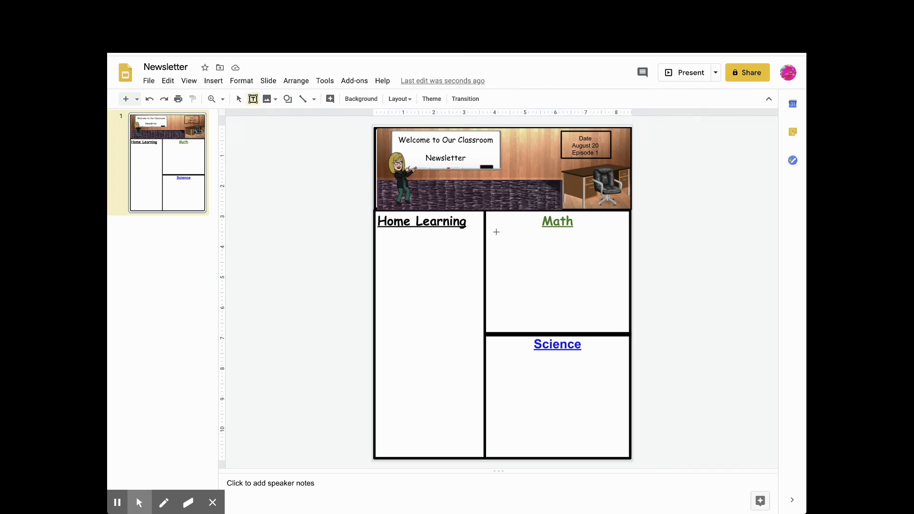
- Add a Math text box headed 'Facts of the Week - Multiplication / Division by 2's', centred at 20 pt
drag(488, 228, 627, 329)
text(Facts of the Week - Multiplication / Division by 2's)
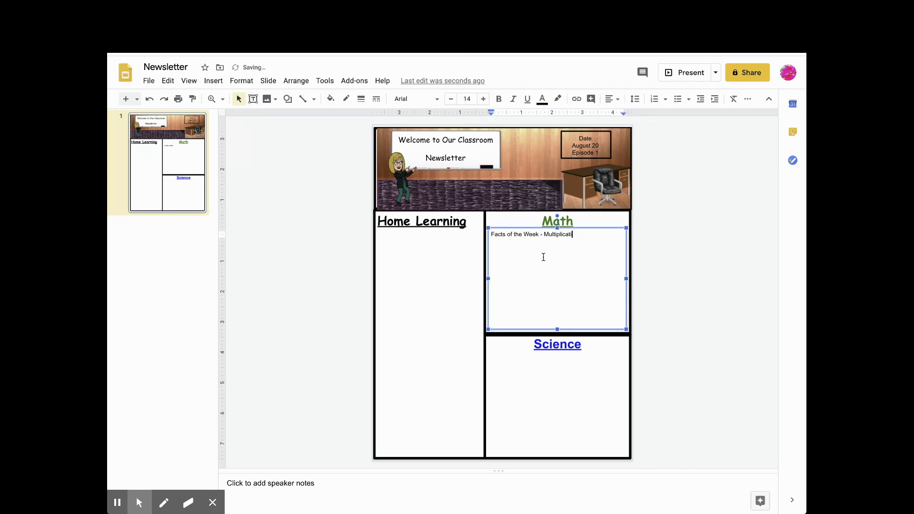
drag(622, 234, 553, 234)
key(ctrl+a)
click(483, 98)
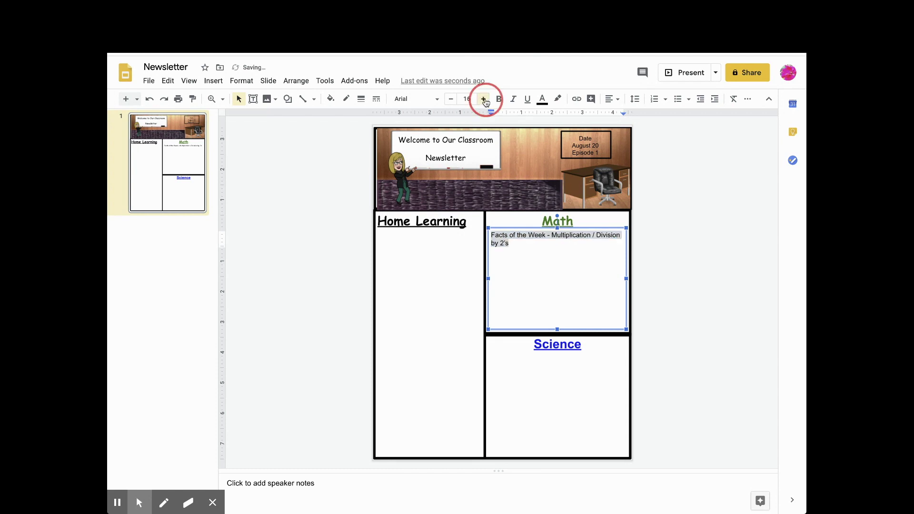
key(ctrl+shift+e)
click(594, 267)
key(Return)
key(Return)
- List the Math resource lines 'Video:', 'Link Google Classroom' and 'Virtual Manipulatives'
text(Video:)
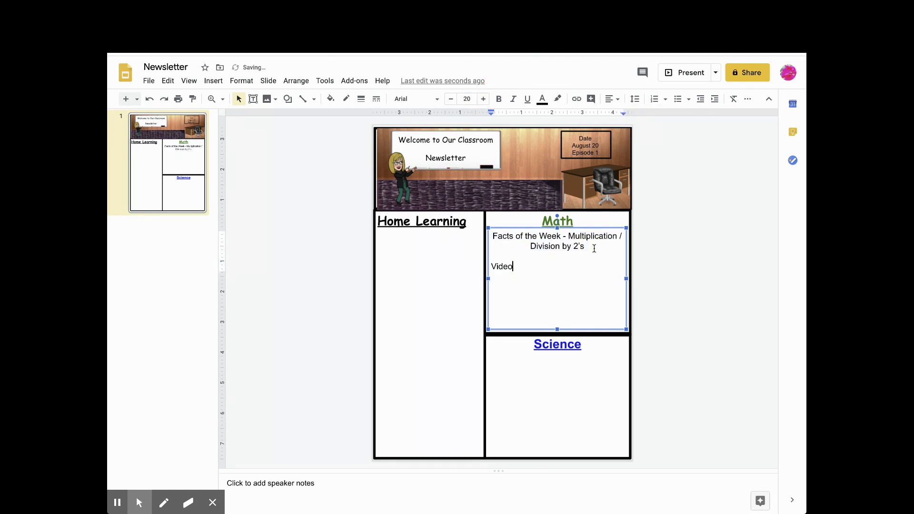
key(Return)
key(Return)
text(Link Google Classroom)
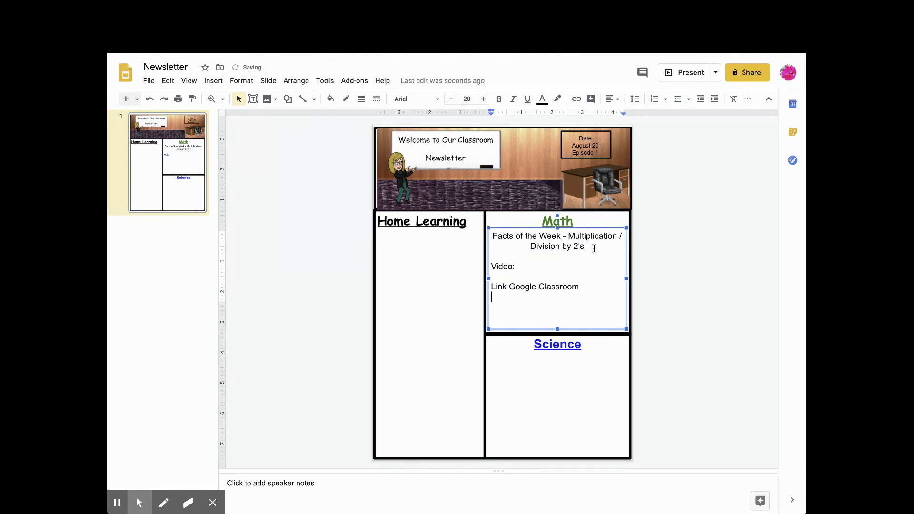
key(Return)
key(Return)
text(Stud Math)
key(BackSpace)
key(BackSpace)
key(BackSpace)
key(BackSpace)
key(BackSpace)
key(BackSpace)
key(BackSpace)
key(BackSpace)
key(BackSpace)
text(Virtual Manipulatives)
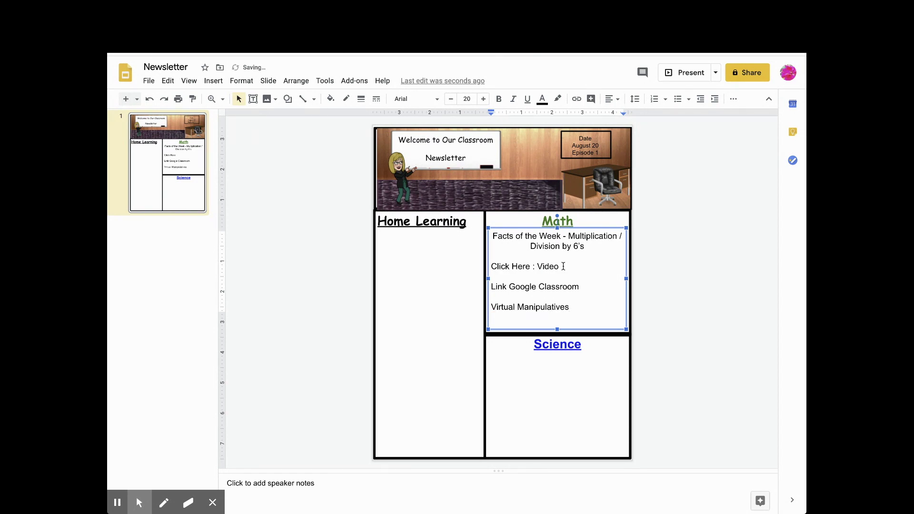
- Link the 'Click Here : Video' line to the pasted video web address
drag(561, 267, 491, 266)
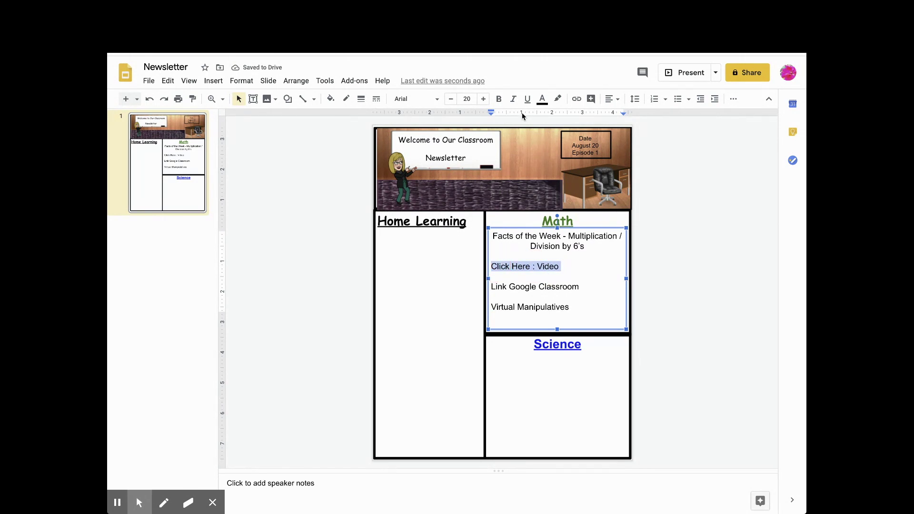
click(577, 99)
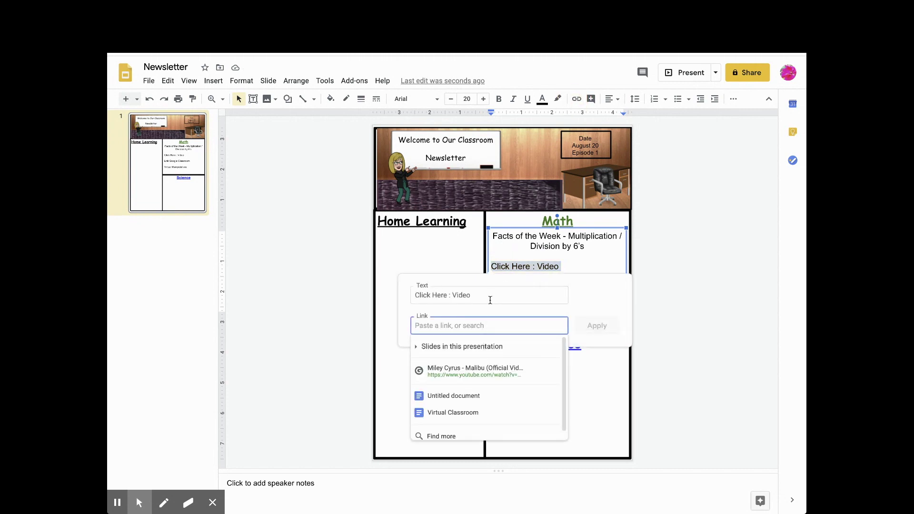
text(https://youtu.be/HzYs3EKX24M)
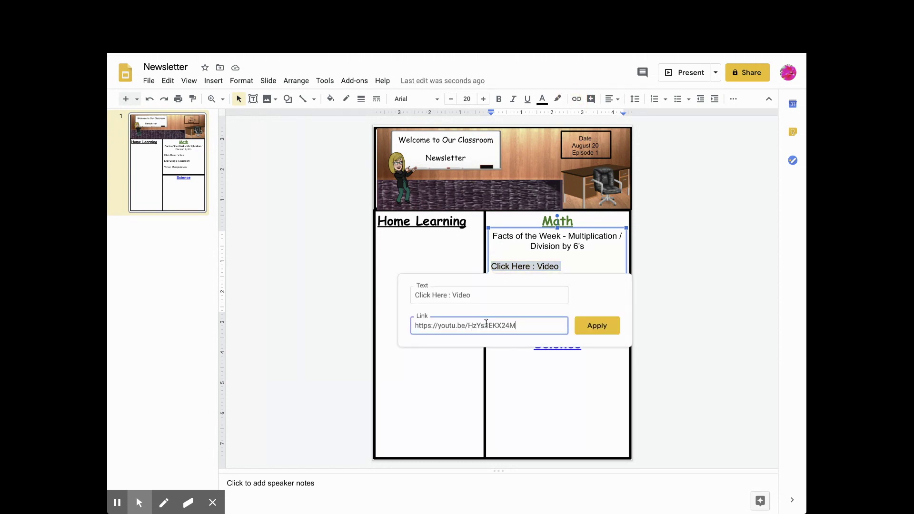
click(597, 325)
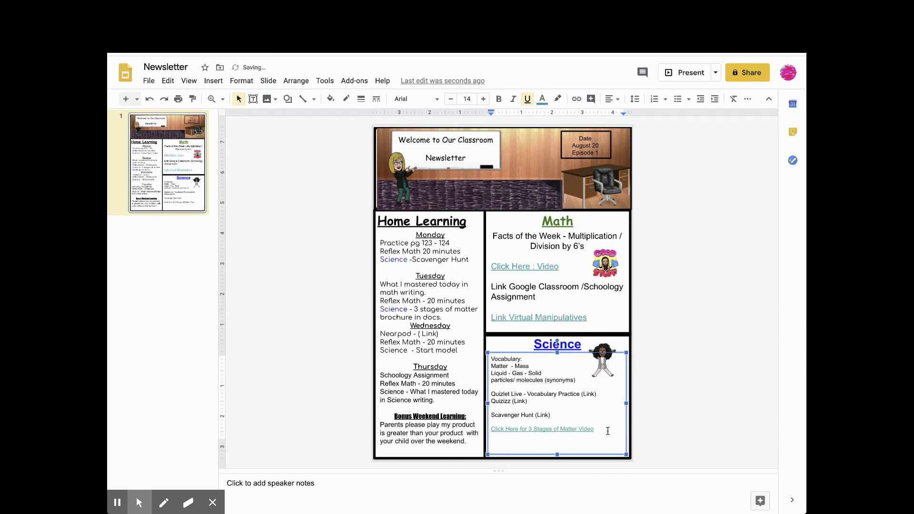
key(Return)
- Enlarge all the Science panel text to 17 pt so it fills its box, then deselect
drag(492, 358, 602, 431)
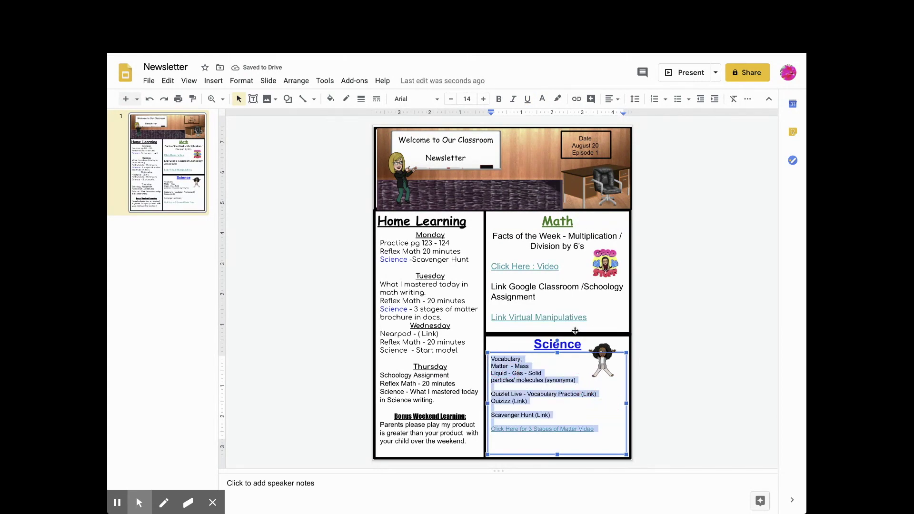
click(483, 98)
click(484, 98)
click(483, 99)
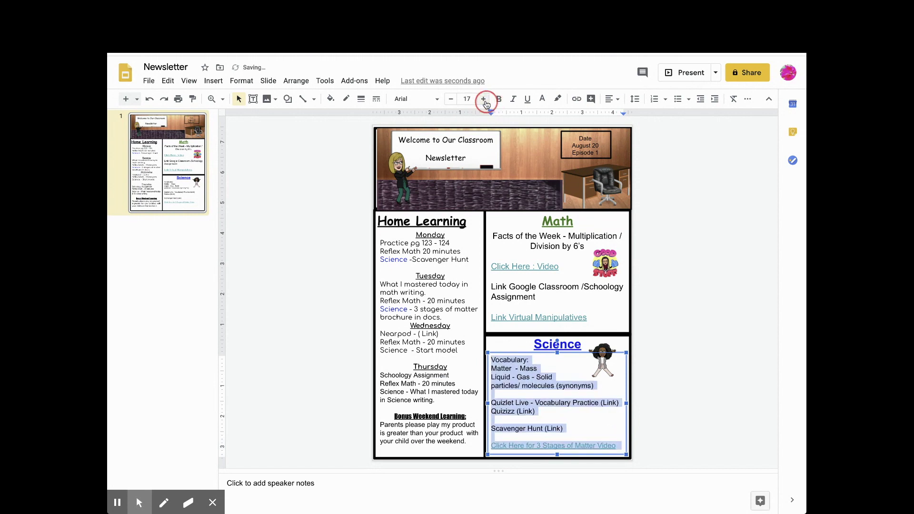
click(544, 310)
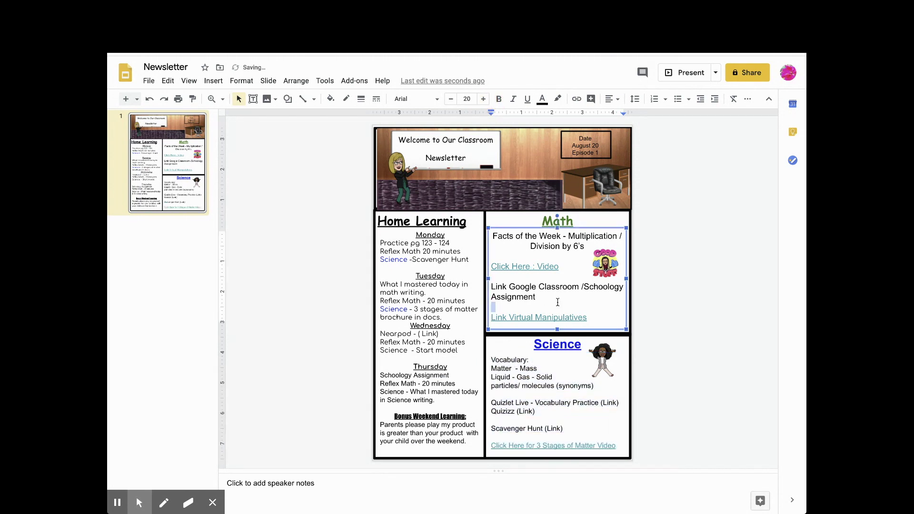
click(278, 227)
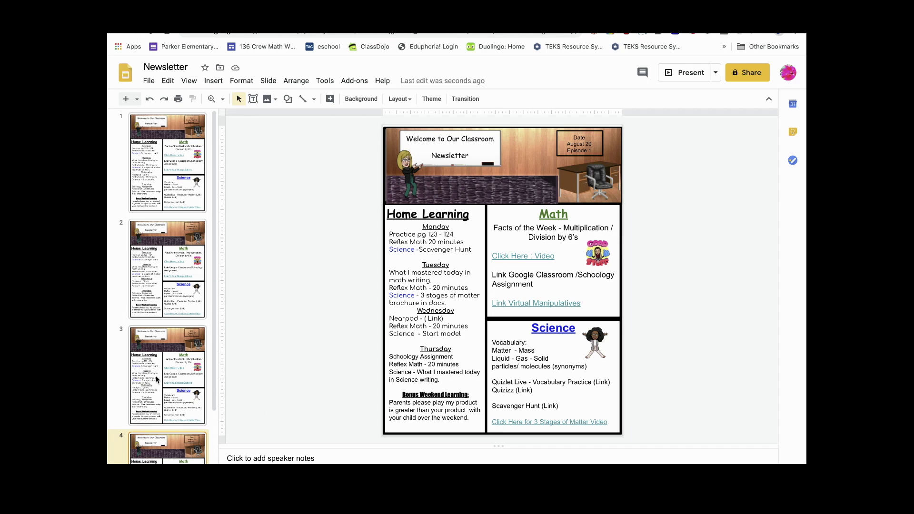
- Review the August 27 Episode 2, September 3 Episode 3 and September 10 Episode 4 slides
scroll(157, 379, down, 2)
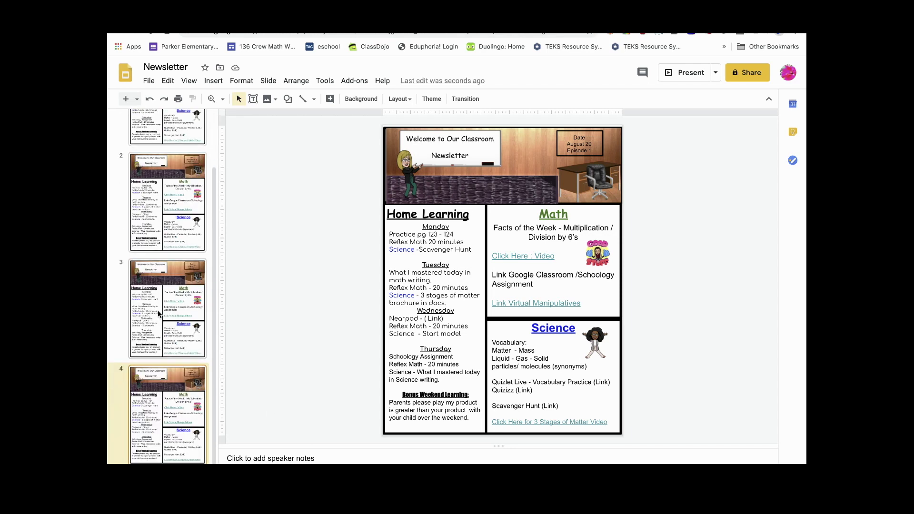
click(159, 314)
click(161, 245)
scroll(161, 245, up, 2)
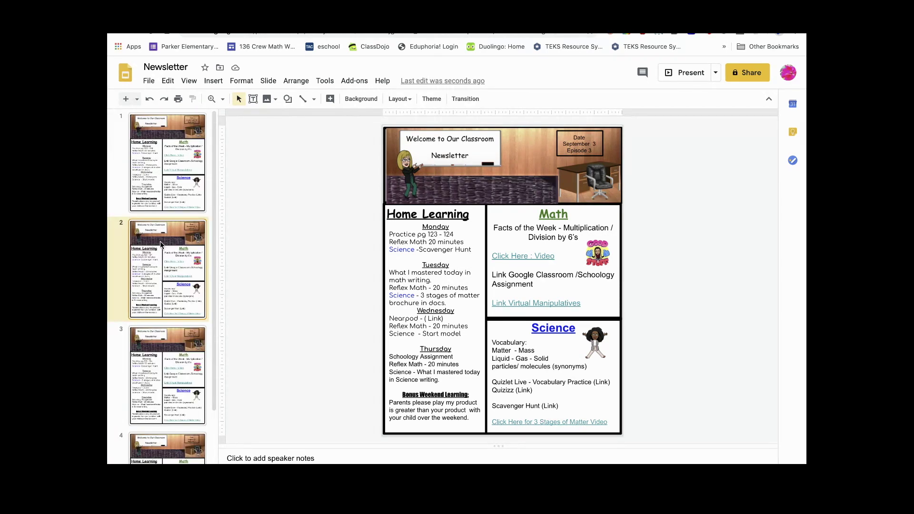
click(174, 207)
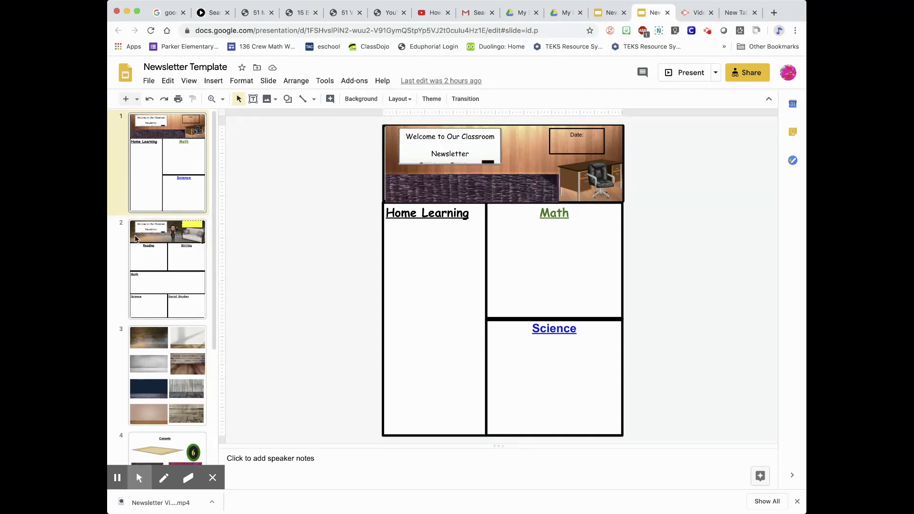
click(133, 253)
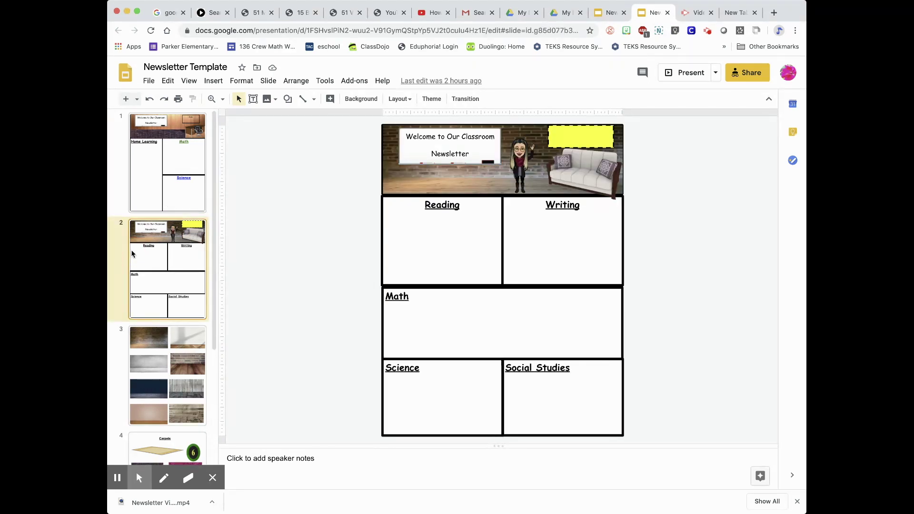
click(176, 341)
scroll(177, 340, down, 1)
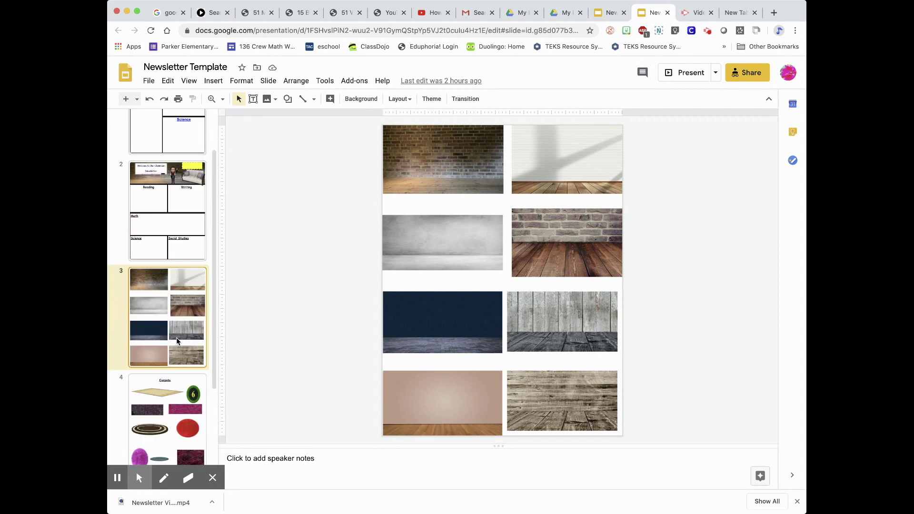
scroll(176, 341, down, 1)
click(177, 341)
scroll(176, 342, down, 1)
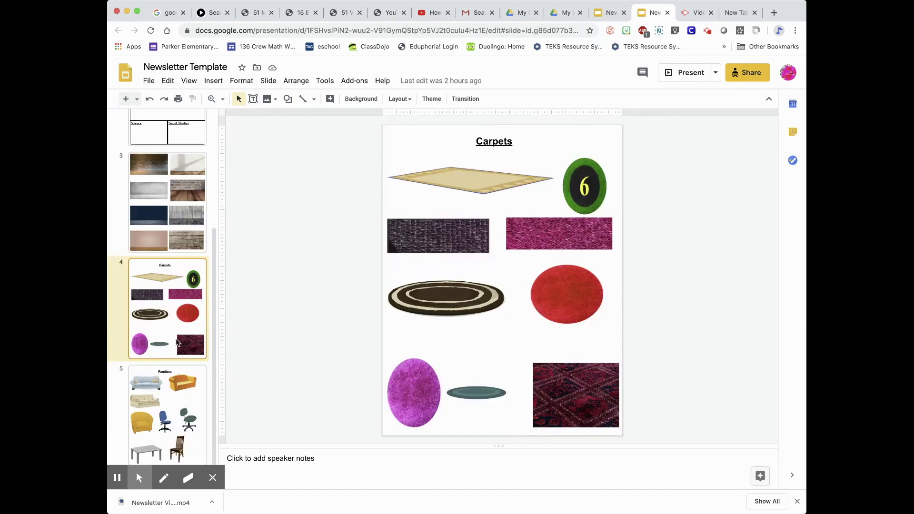
click(174, 381)
scroll(174, 381, up, 1)
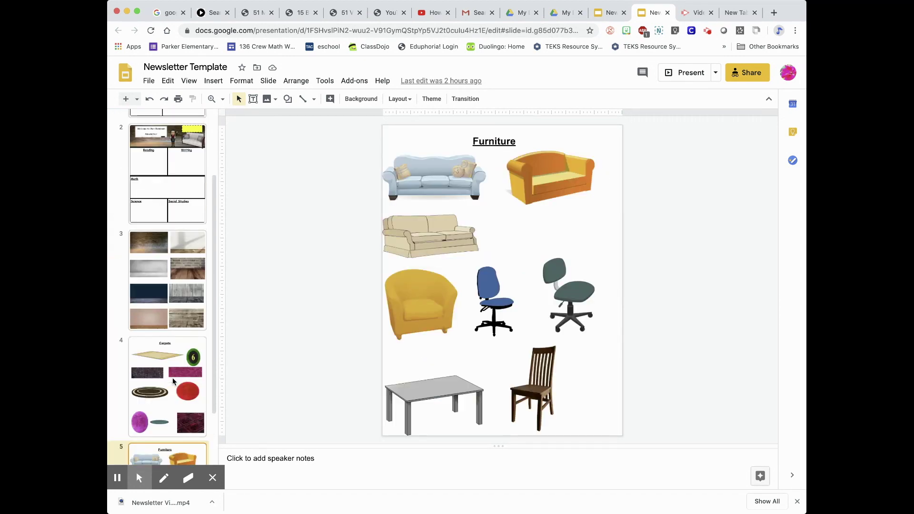
scroll(174, 381, up, 2)
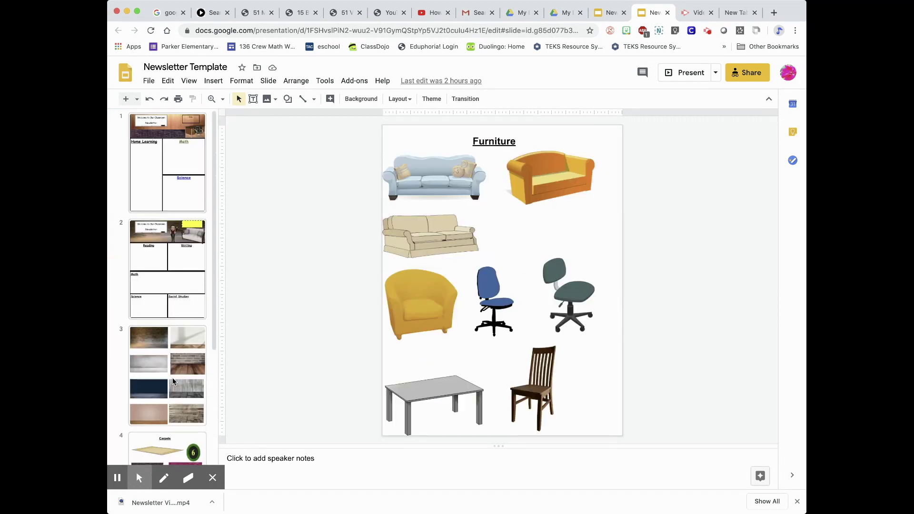
click(188, 181)
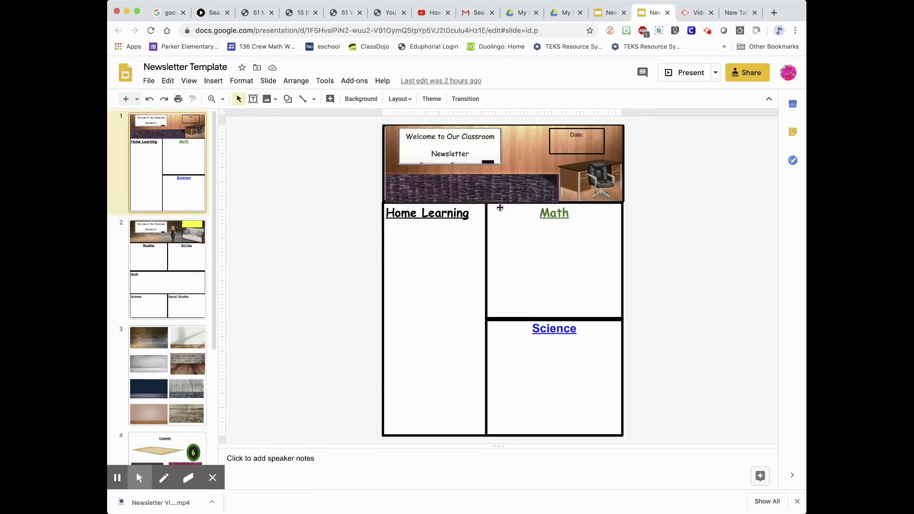